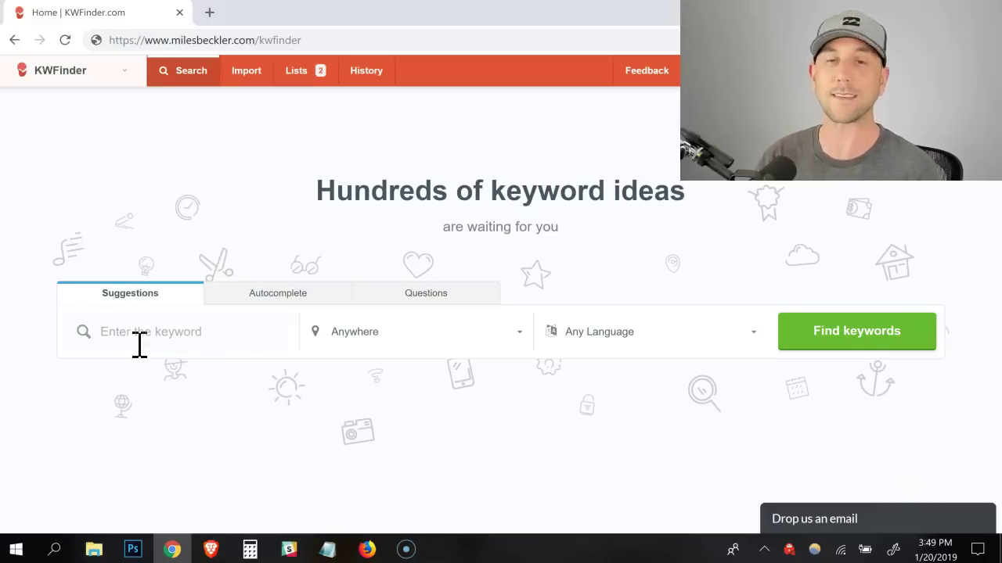
- Search for keyword suggestions for "skin care" with location Anywhere and Any Language
type("sk")
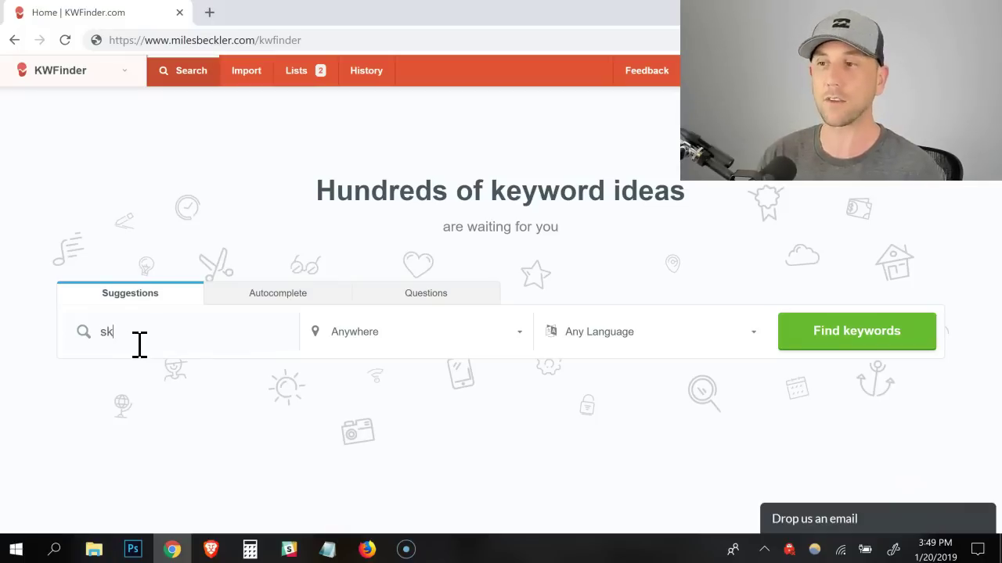
type("in care")
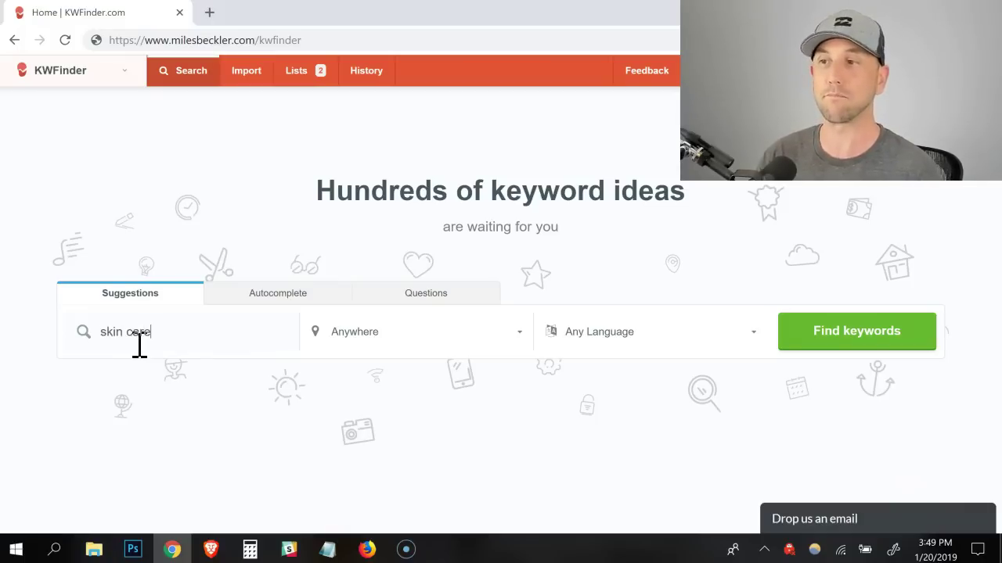
left_click(816, 350)
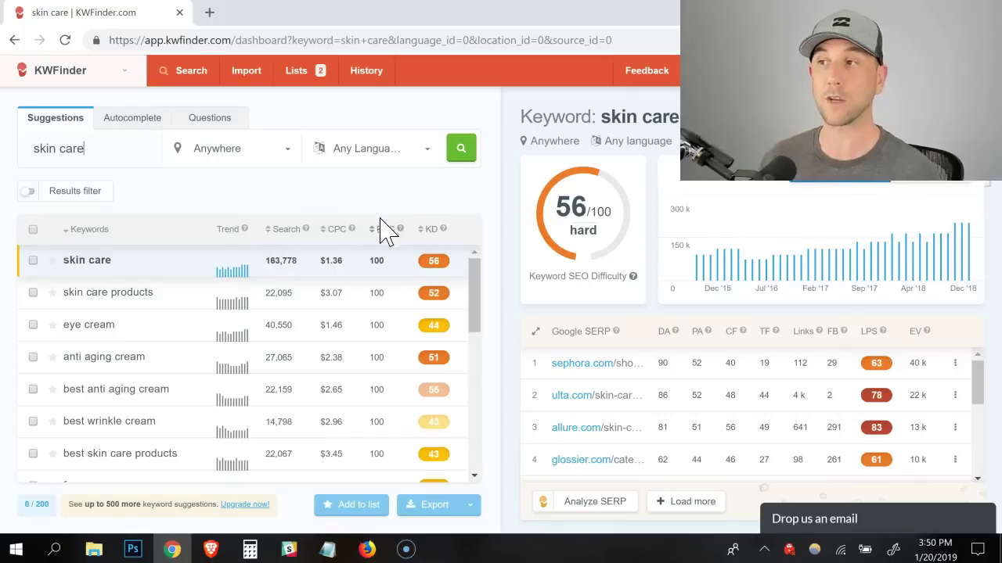
- Sort the keyword suggestions by keyword difficulty from lowest to highest and recalculate the difficulty of "anti aging facial"
left_click(429, 232)
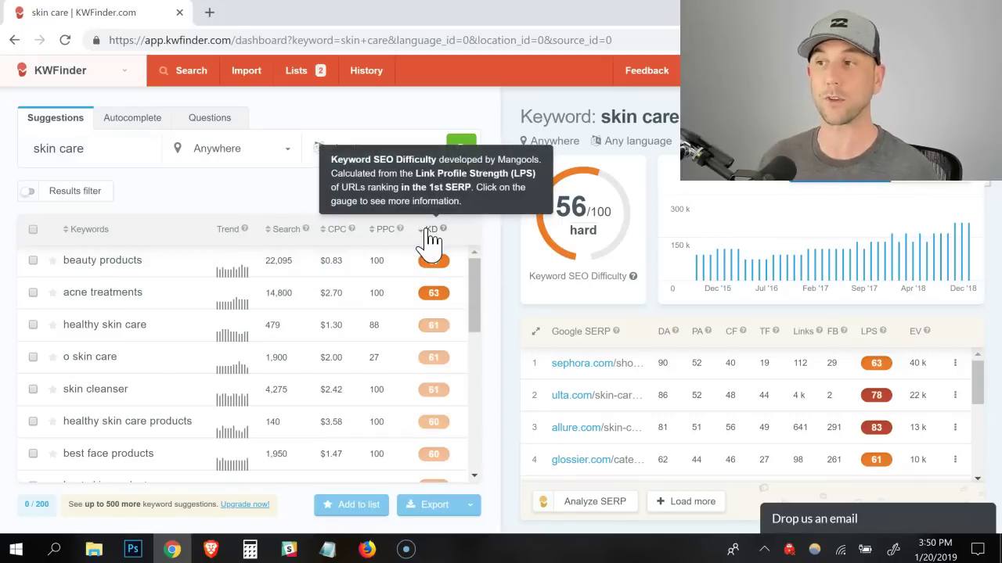
left_click(429, 235)
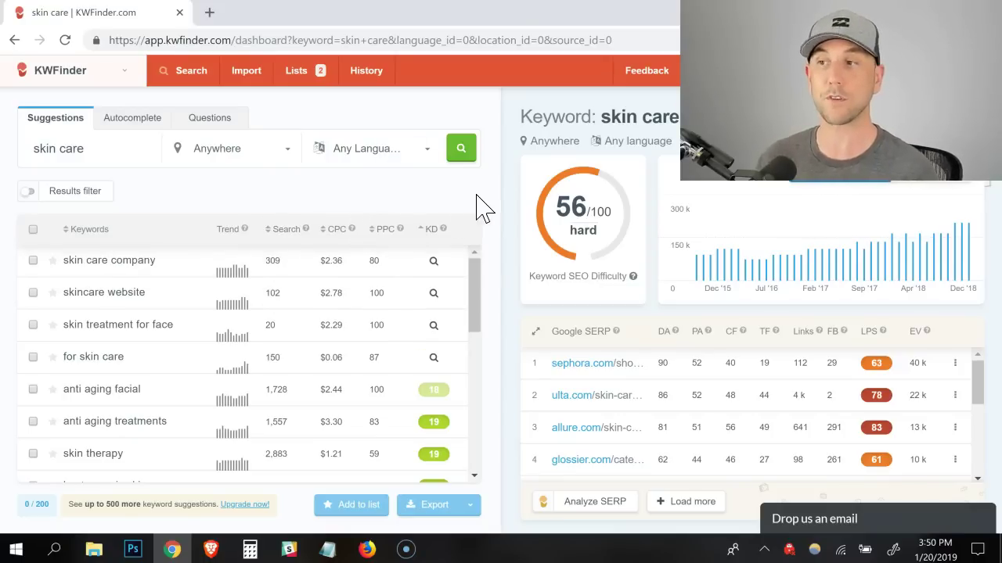
left_click_drag(483, 290, 478, 303)
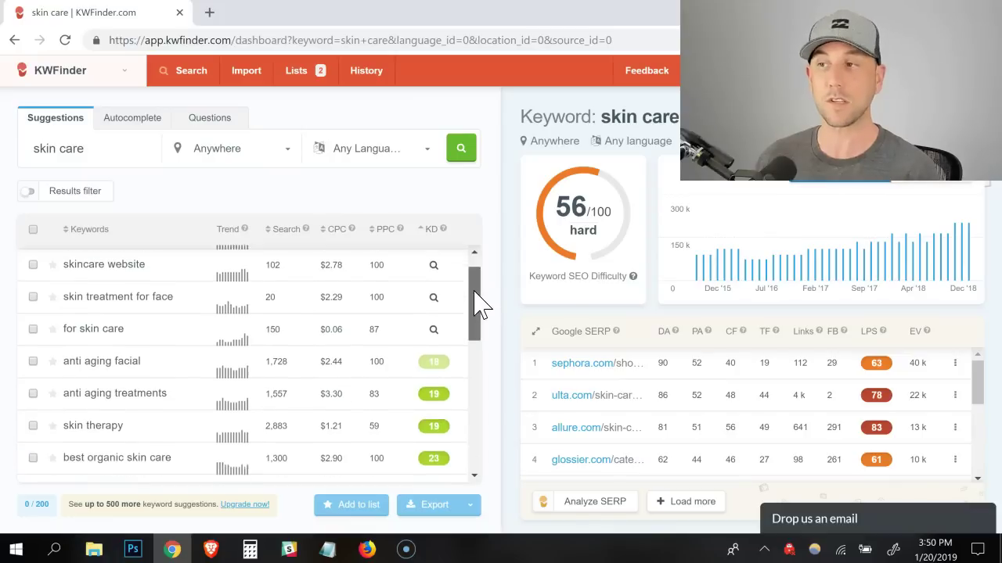
mouse_move(435, 369)
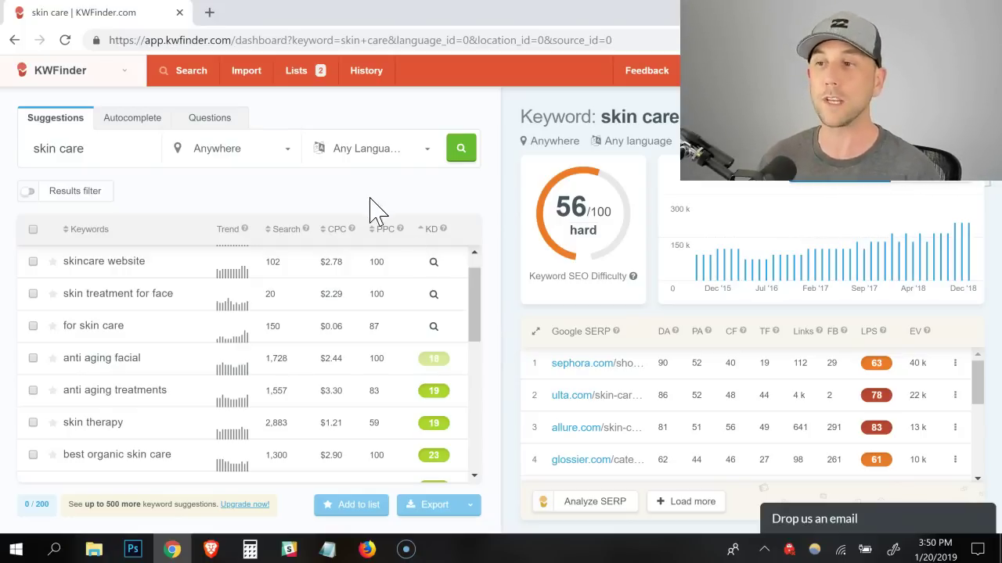
left_click(434, 368)
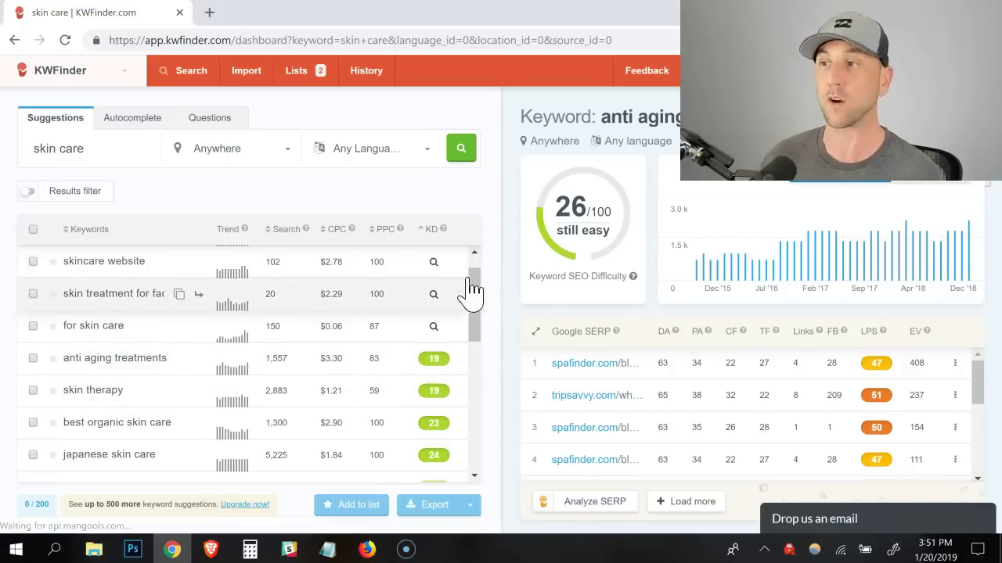
- Browse the low-difficulty suggestions and open the keyword details for "anti aging treatments"
left_click_drag(469, 290, 473, 334)
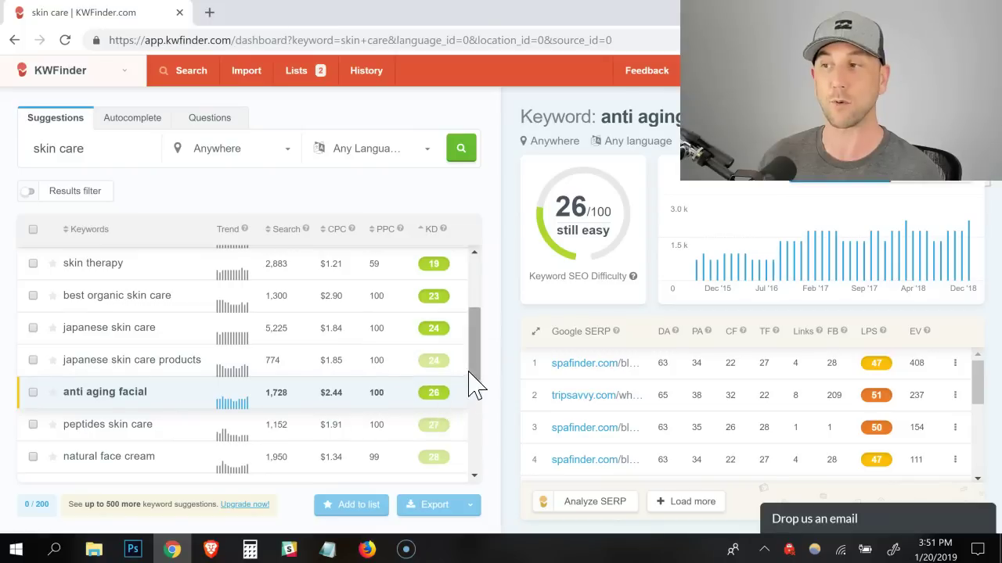
left_click_drag(470, 368, 472, 346)
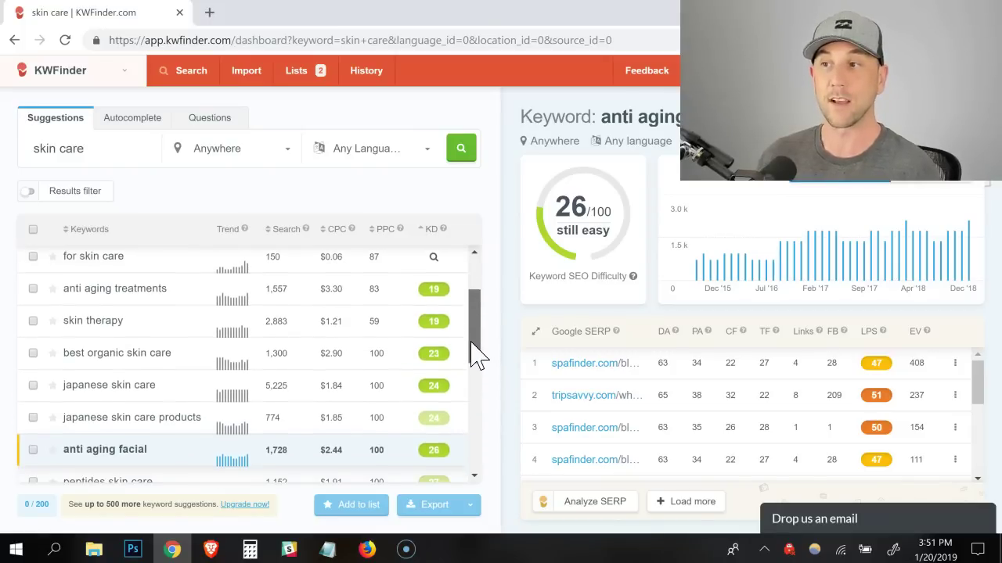
scroll(476, 357, "down", 1)
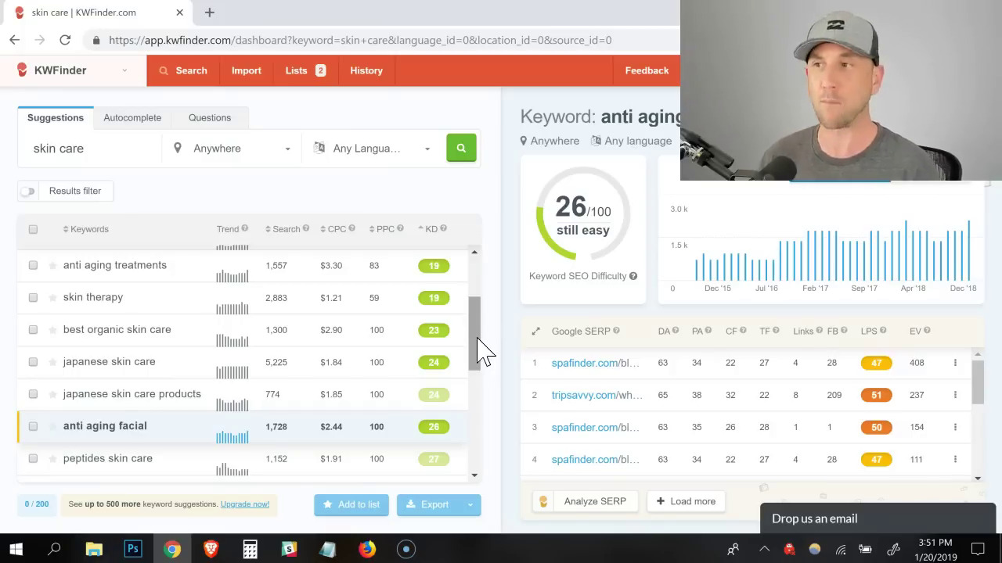
left_click(141, 272)
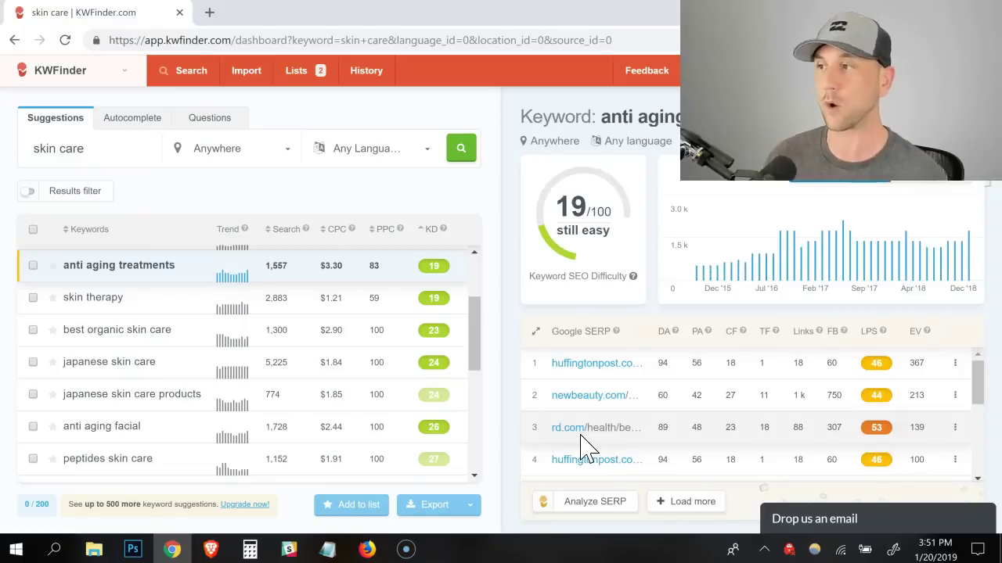
- Examine the Google SERP table for "anti aging treatments", comparing the ranking sites' authority, links and link profile strength
scroll(618, 434, "down", 1)
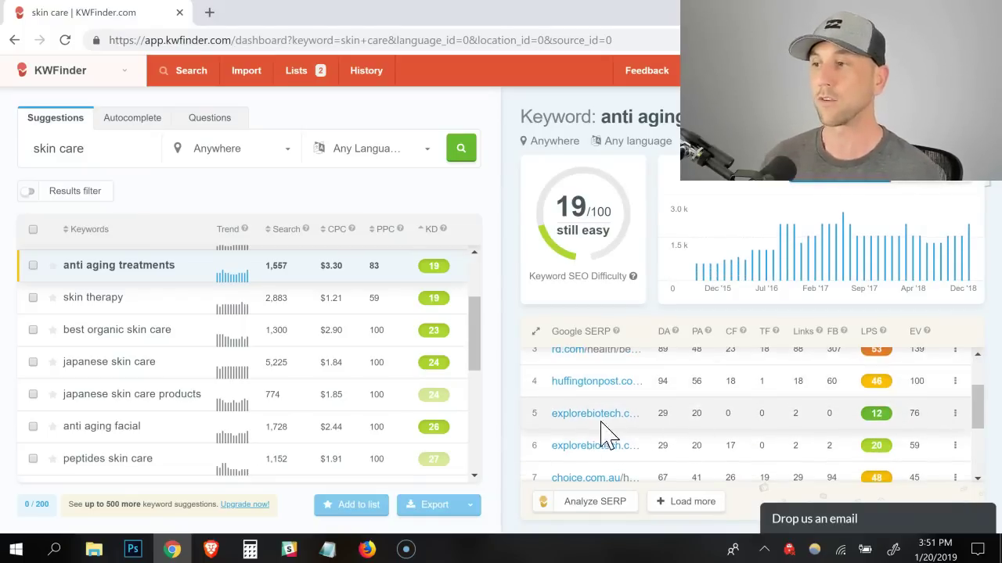
scroll(852, 427, "down", 2)
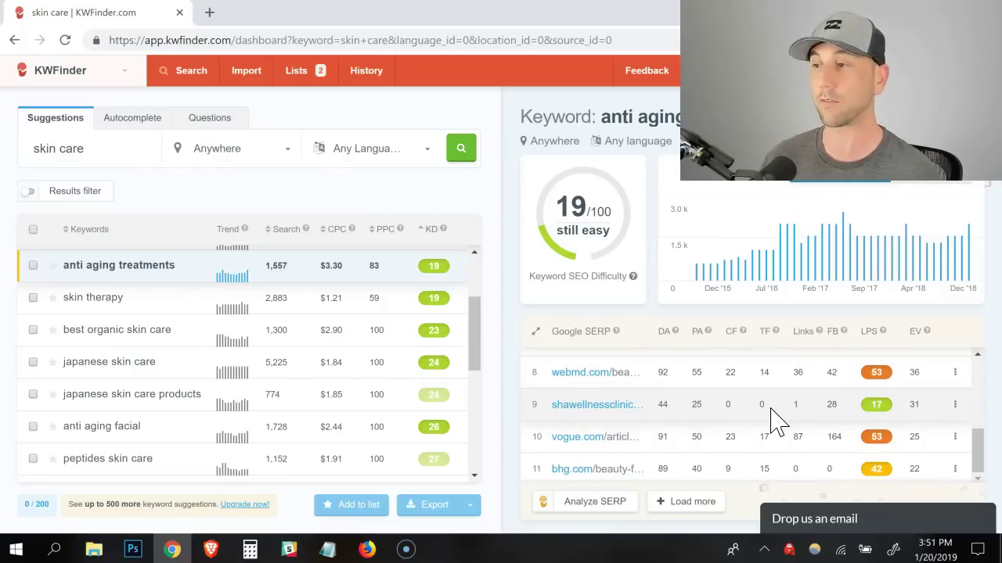
scroll(775, 423, "up", 5)
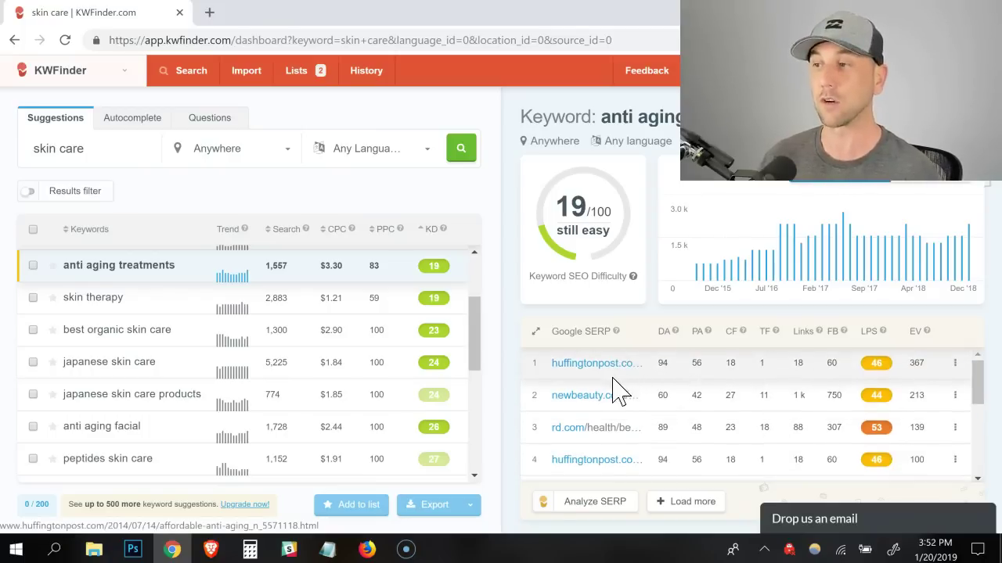
scroll(623, 403, "down", 4)
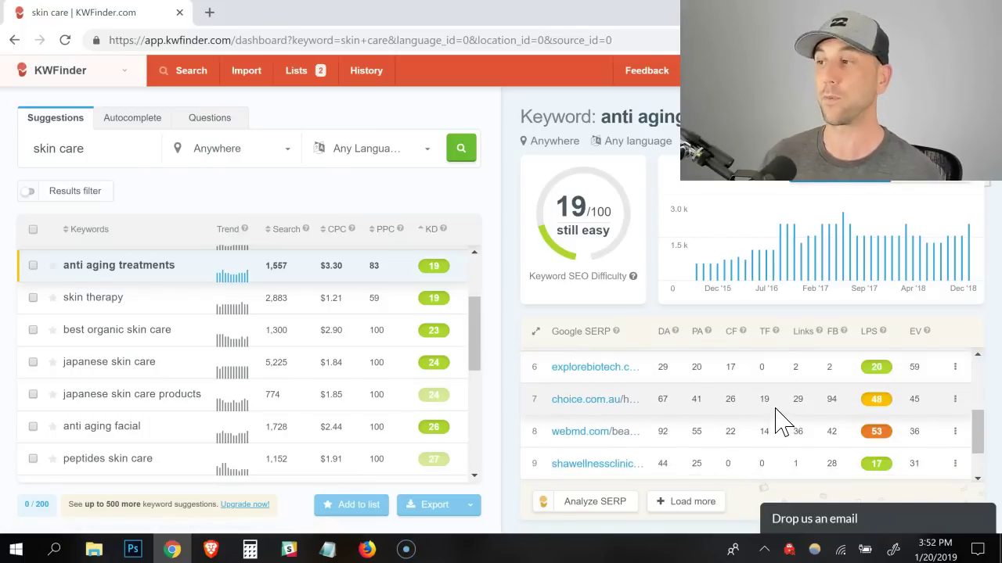
scroll(783, 421, "up", 2)
scroll(778, 418, "up", 2)
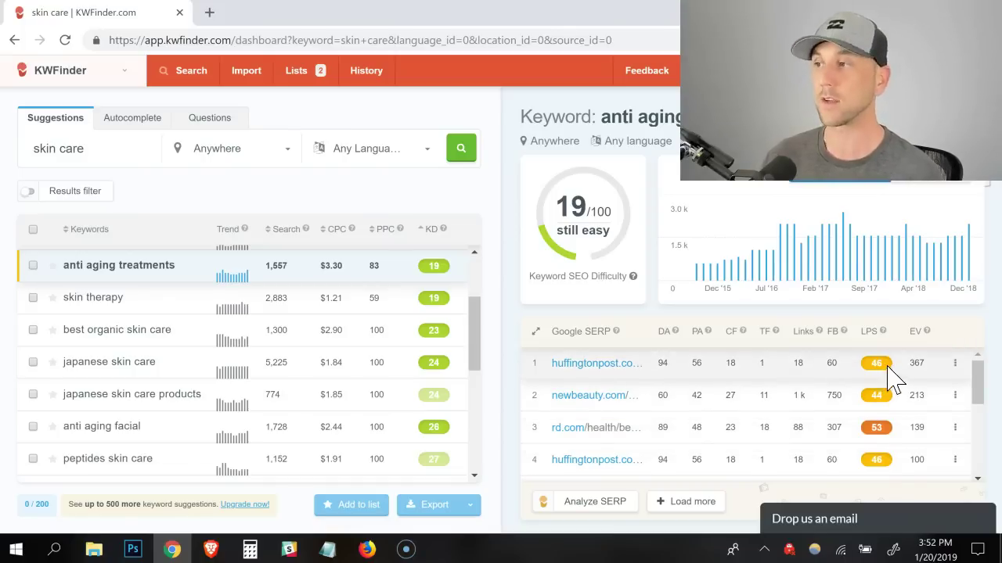
scroll(884, 391, "down", 2)
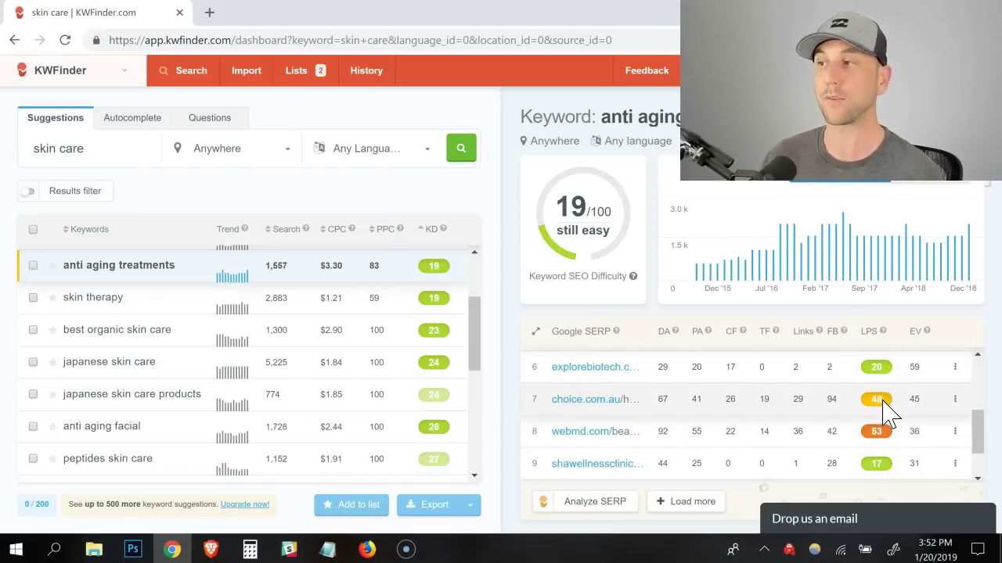
scroll(882, 430, "up", 1)
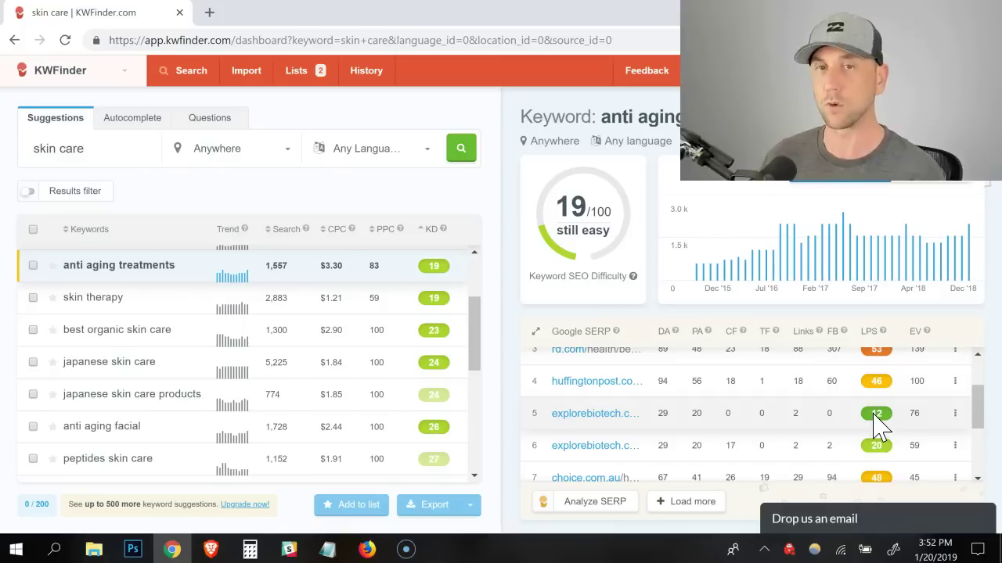
scroll(876, 426, "down", 3)
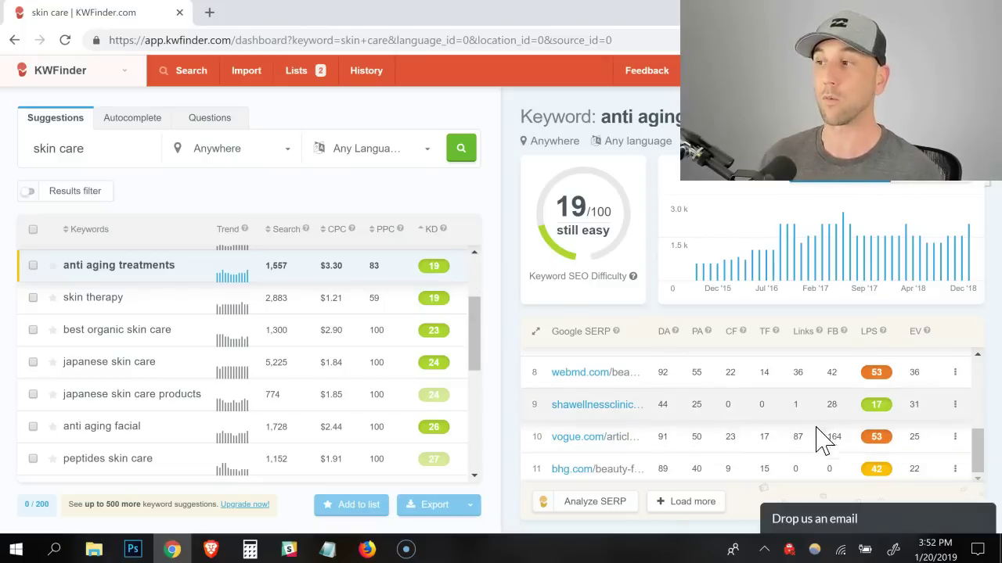
scroll(841, 446, "up", 1)
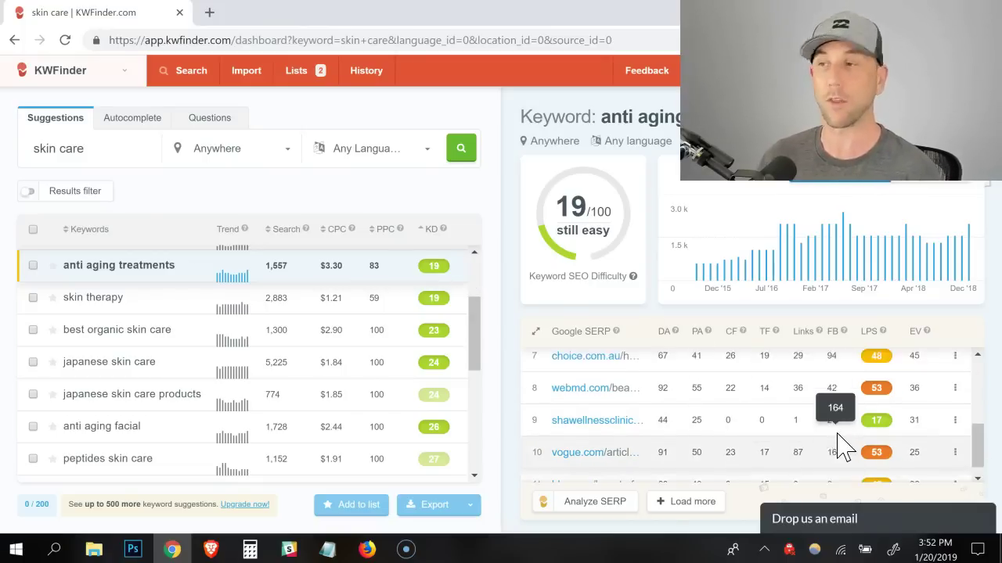
scroll(841, 446, "up", 3)
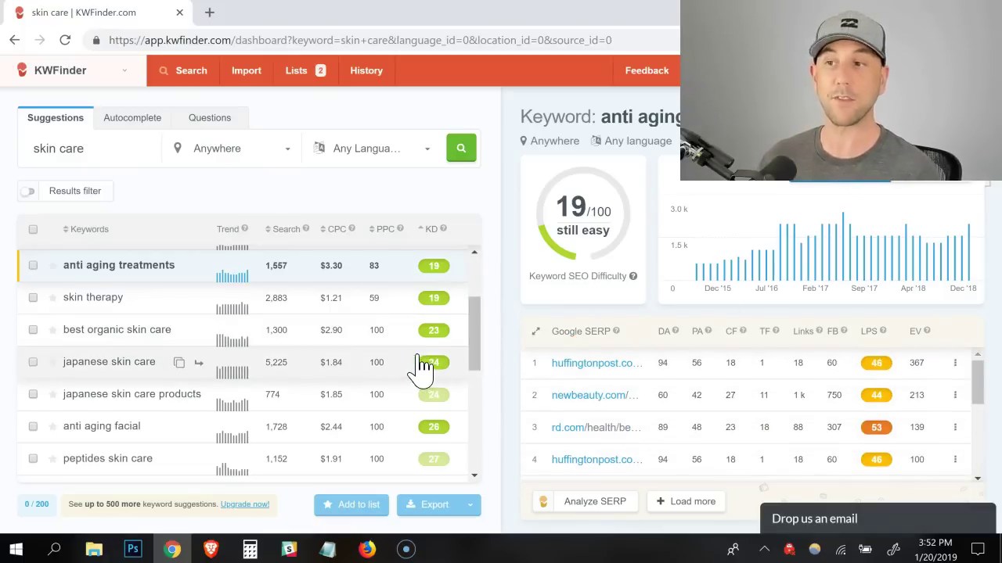
- Select the keywords "anti aging treatments", "skin therapy", "best organic skin care", "anti aging facial" and "natural face cream" in the suggestions
scroll(420, 358, "down", 1)
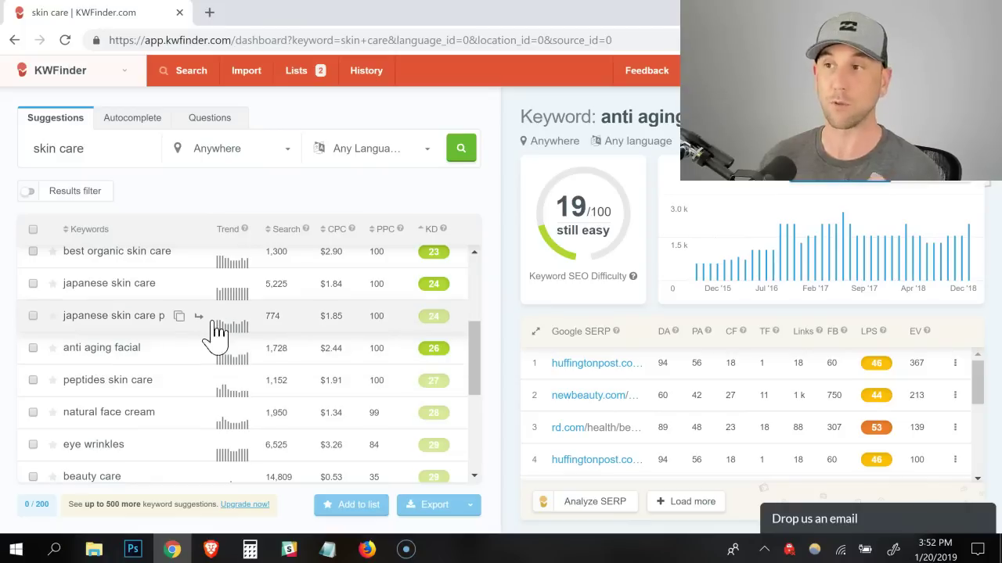
scroll(242, 341, "up", 2)
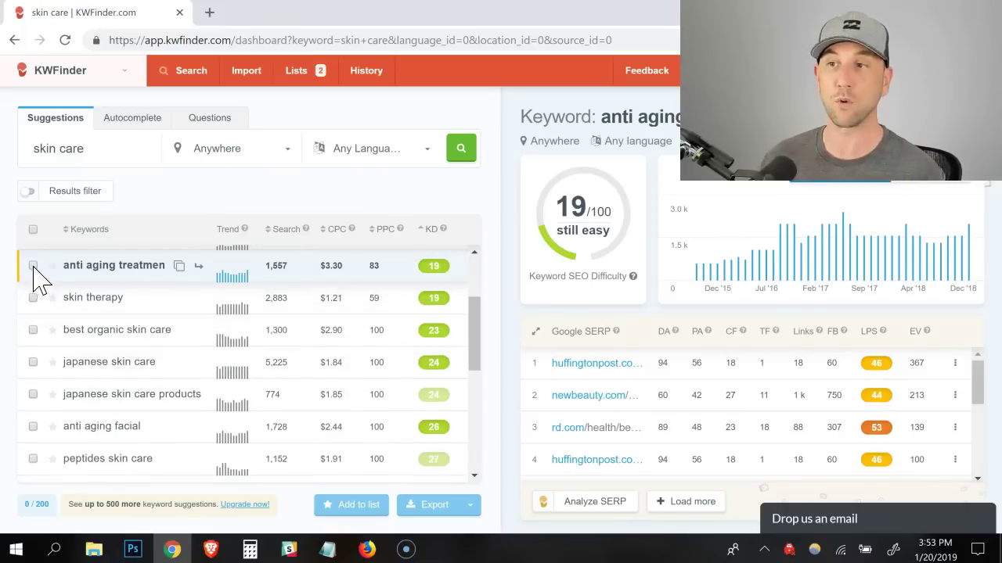
left_click(33, 266)
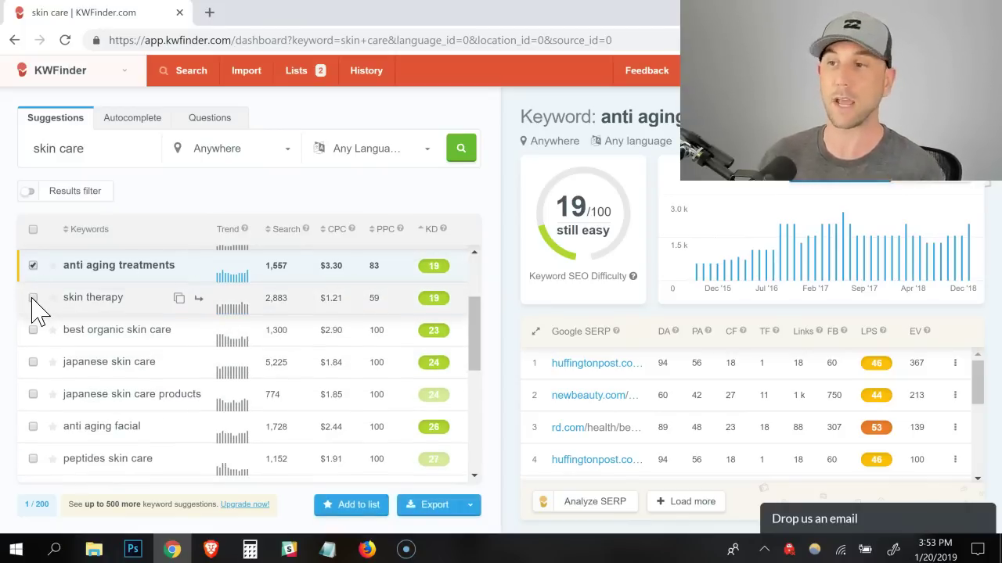
left_click(33, 298)
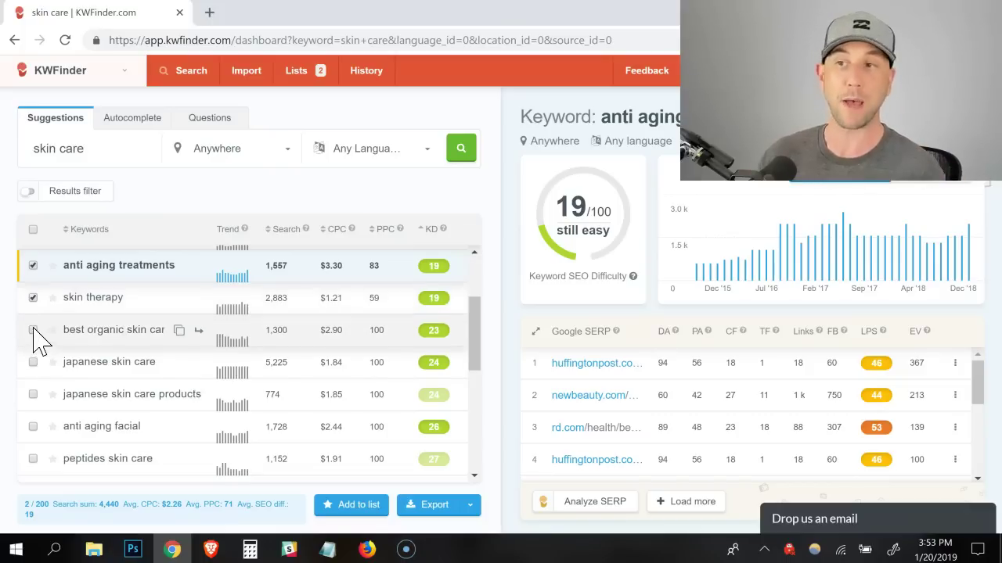
left_click(32, 330)
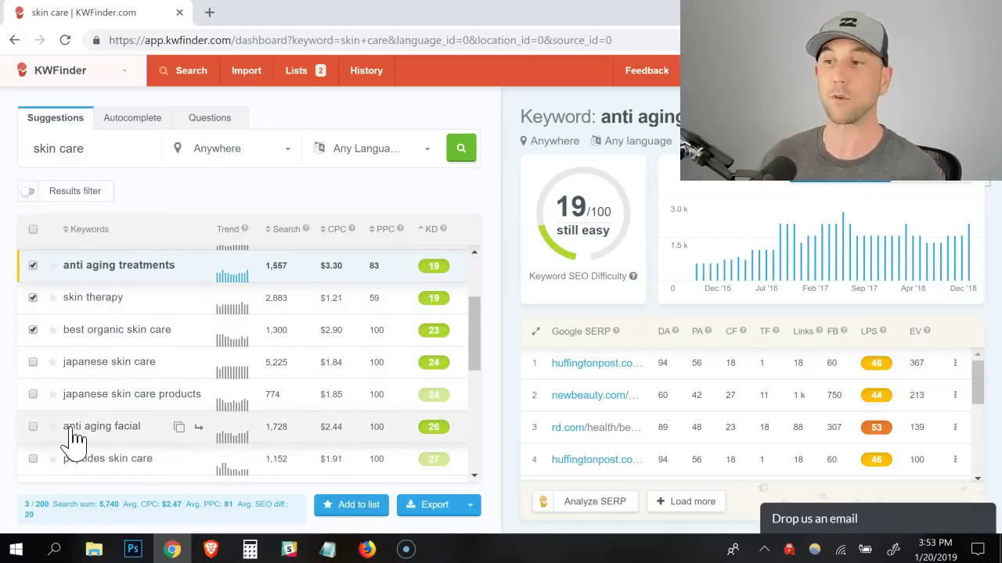
scroll(74, 438, "down", 1)
left_click(33, 348)
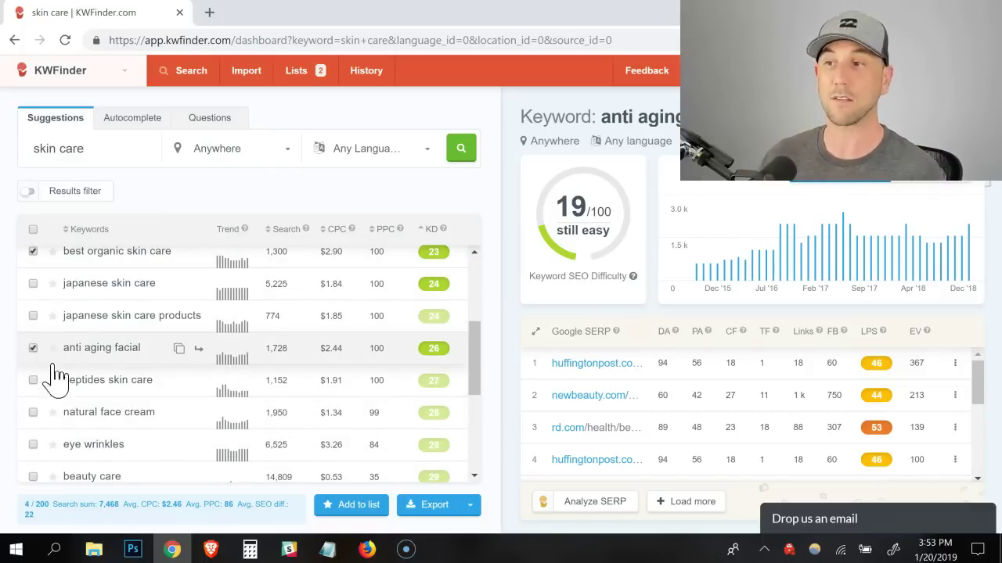
scroll(57, 380, "up", 1)
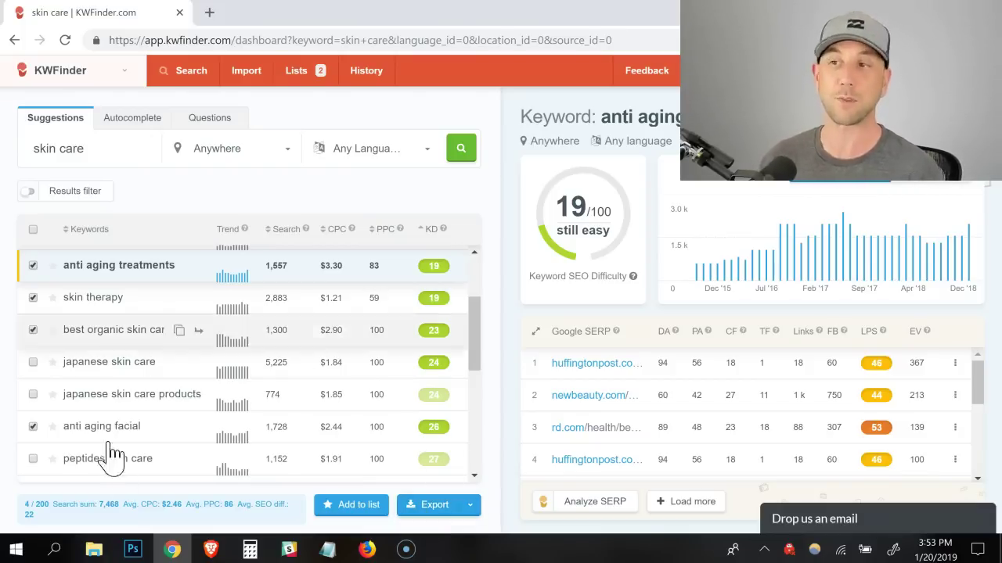
scroll(101, 387, "down", 2)
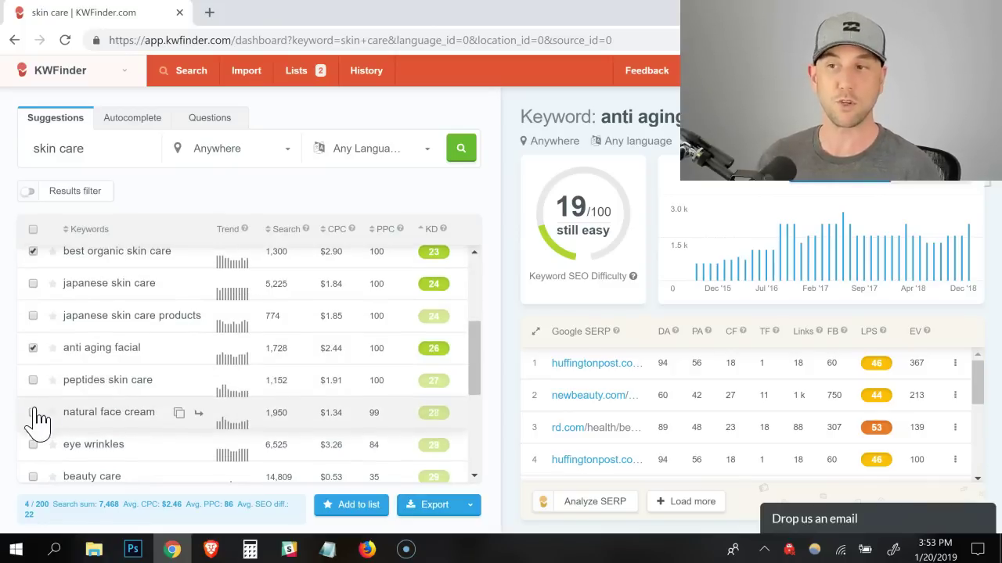
left_click(32, 412)
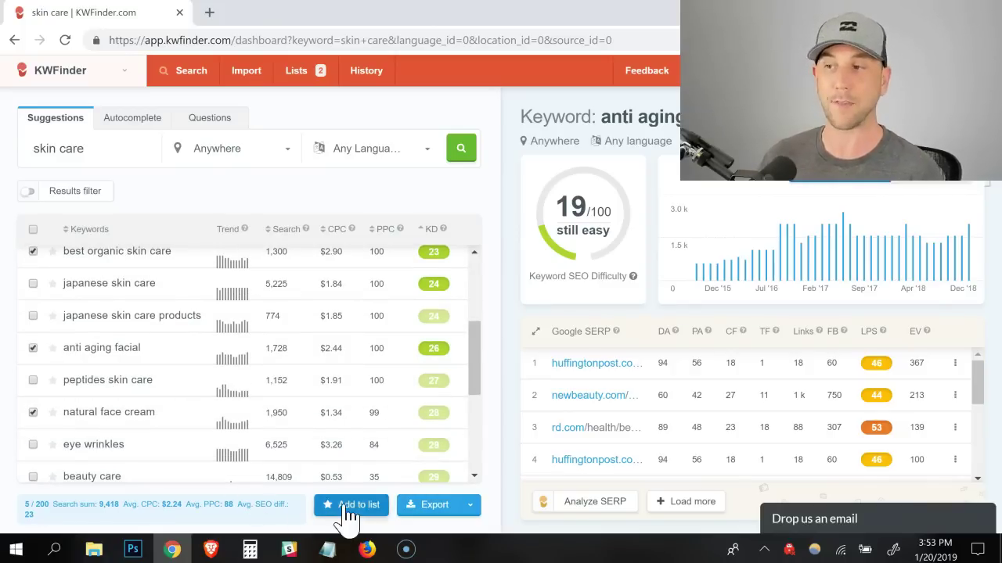
scroll(240, 389, "up", 2)
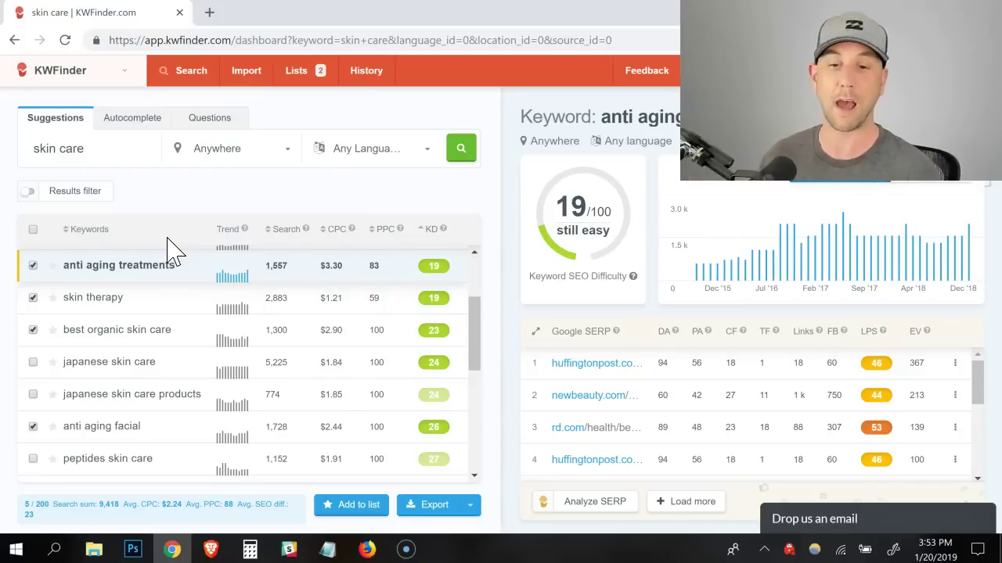
- Change the search keyword to "hair care" and find its keyword suggestions
double_click(47, 149)
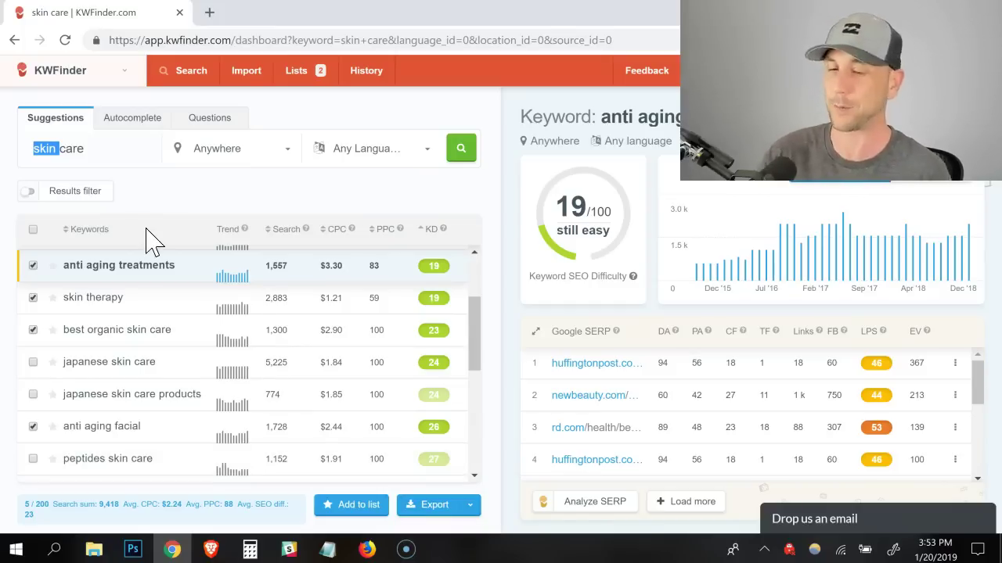
type("hair")
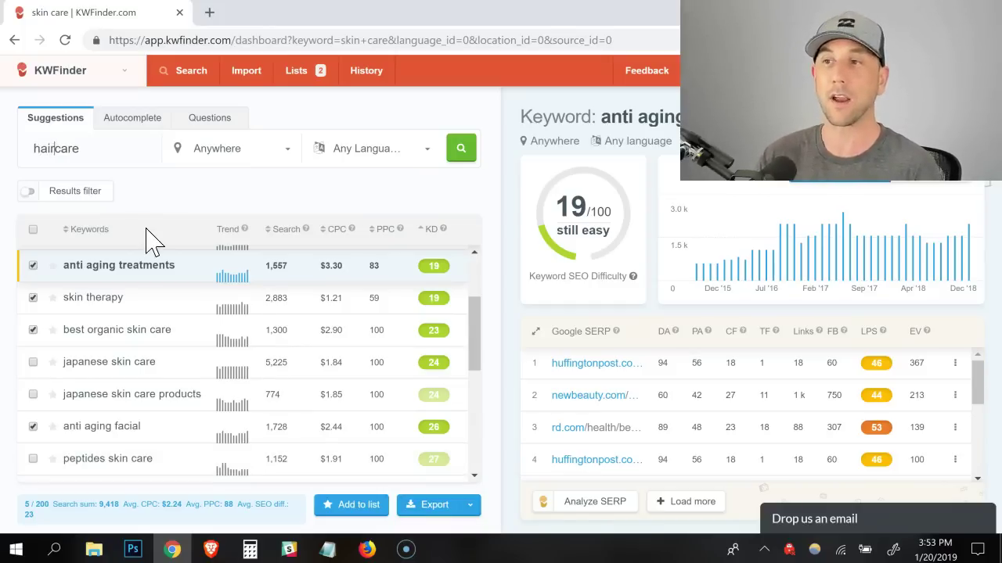
left_click(461, 153)
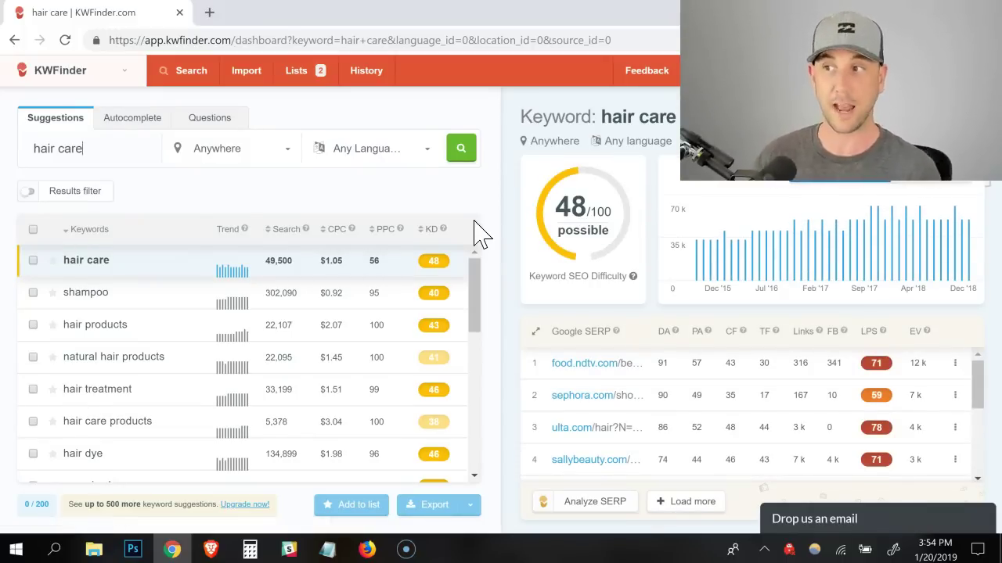
- Sort the "hair care" keyword suggestions by keyword difficulty, lowest first
mouse_move(440, 270)
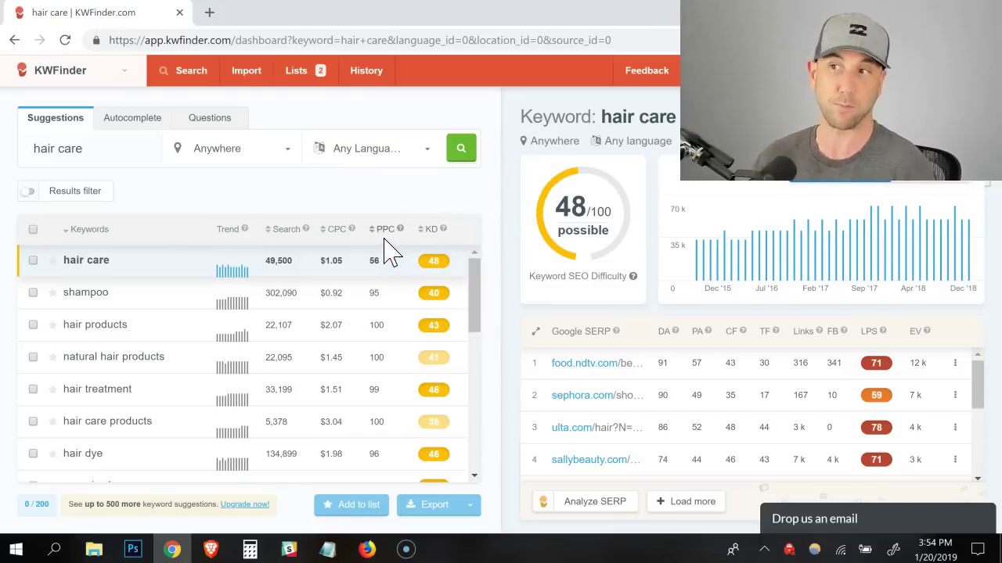
left_click(435, 233)
left_click(435, 233)
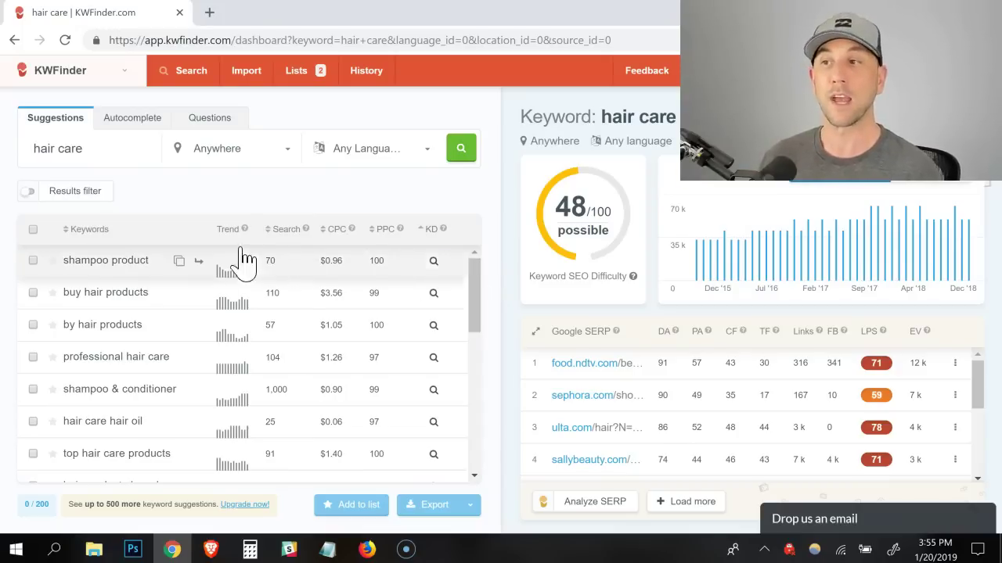
- Calculate the keyword difficulty of the suggestions "hair dye products" and "goldwell hair products"
scroll(258, 281, "down", 1)
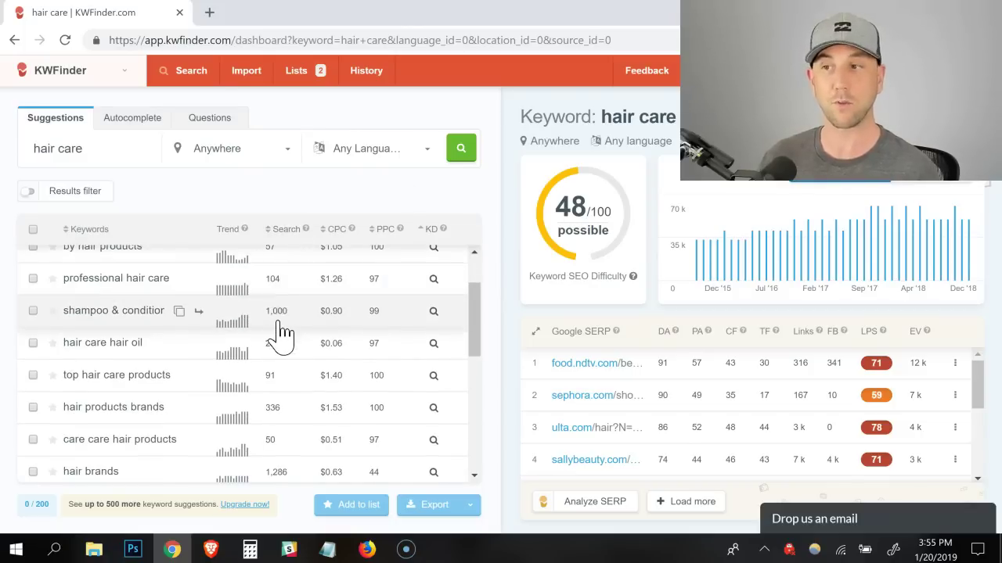
scroll(280, 335, "down", 1)
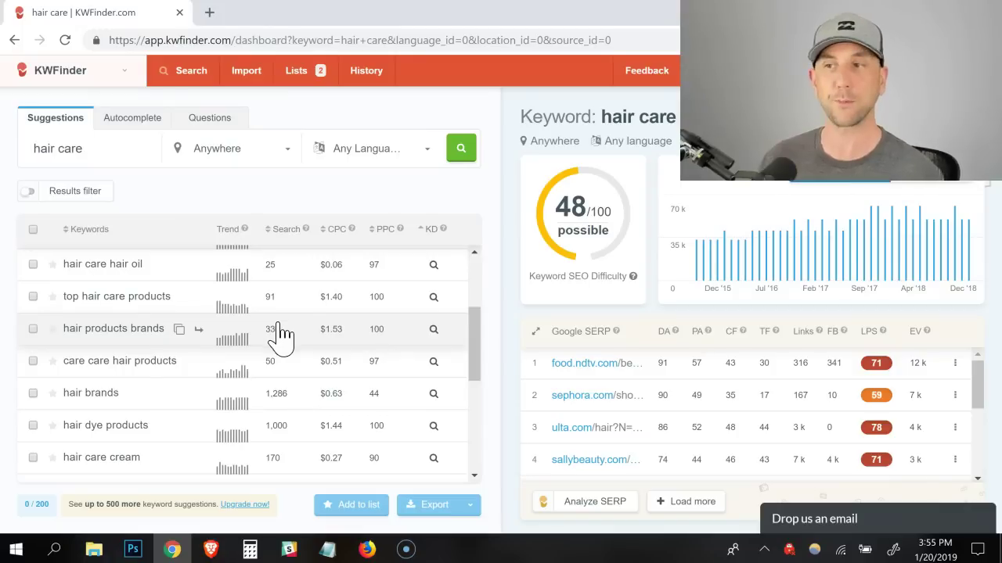
scroll(282, 341, "down", 1)
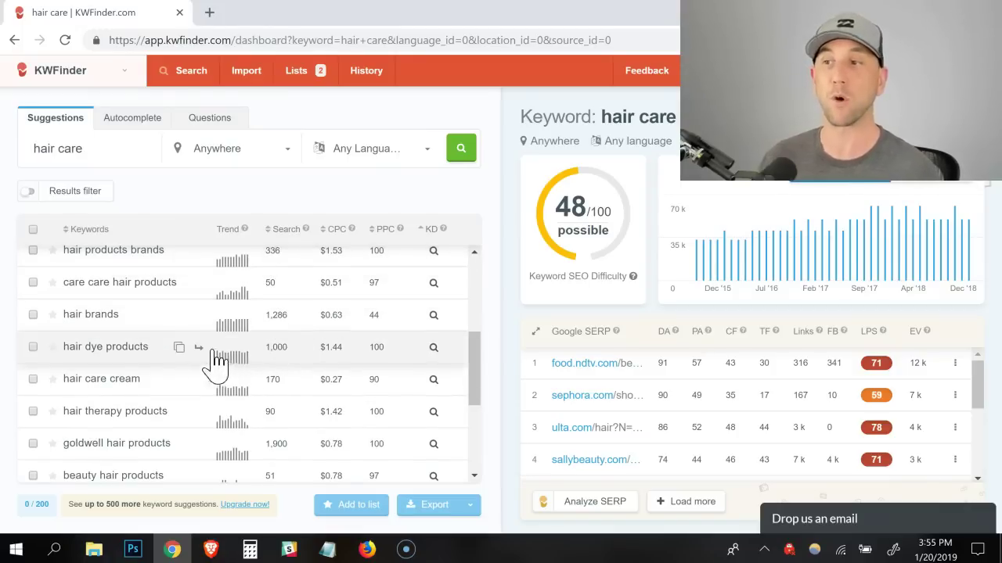
left_click(434, 349)
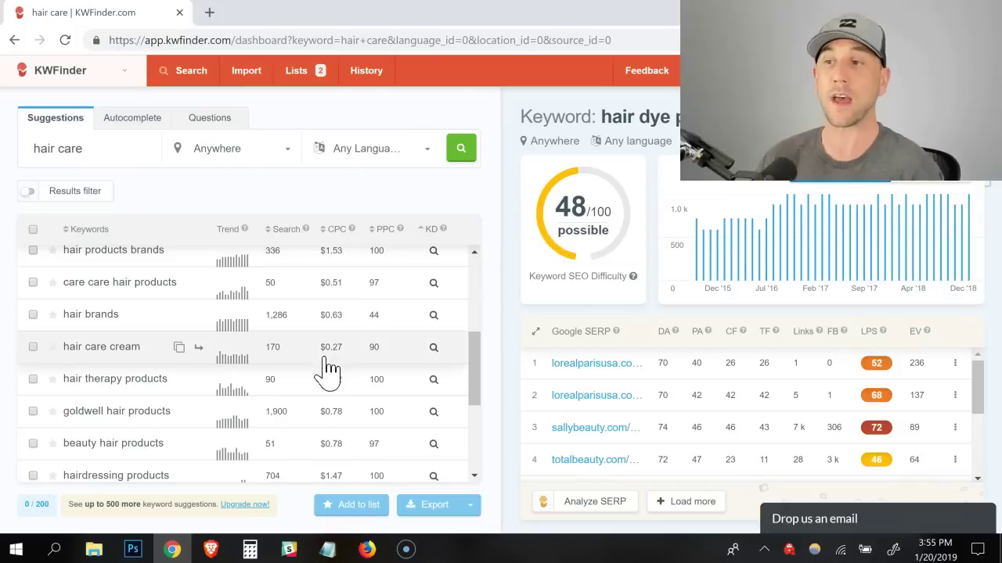
scroll(358, 355, "down", 2)
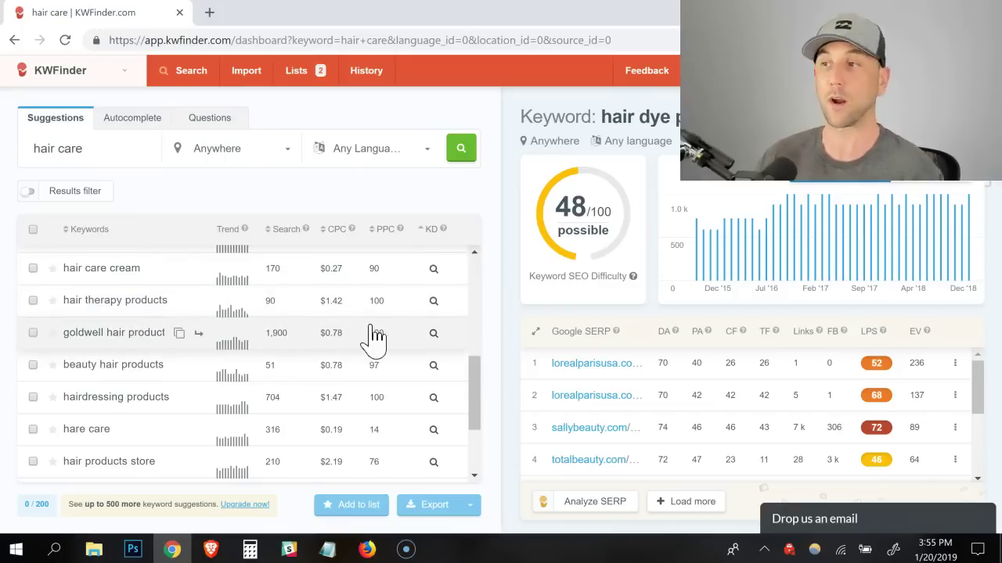
left_click(427, 334)
- Find the suggestion "hair care for long hair" further down the list and calculate its keyword difficulty
scroll(428, 335, "down", 4)
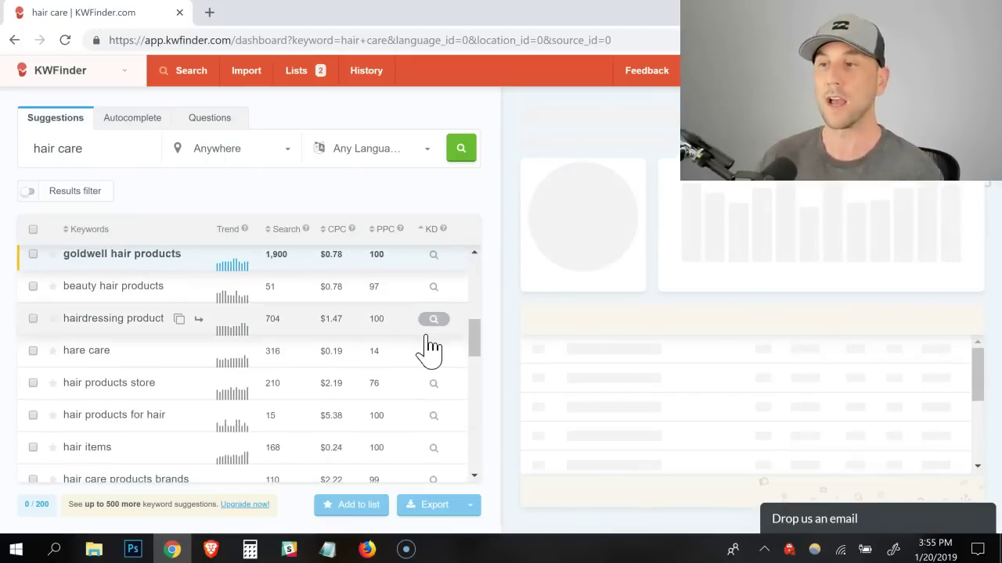
scroll(424, 337, "down", 3)
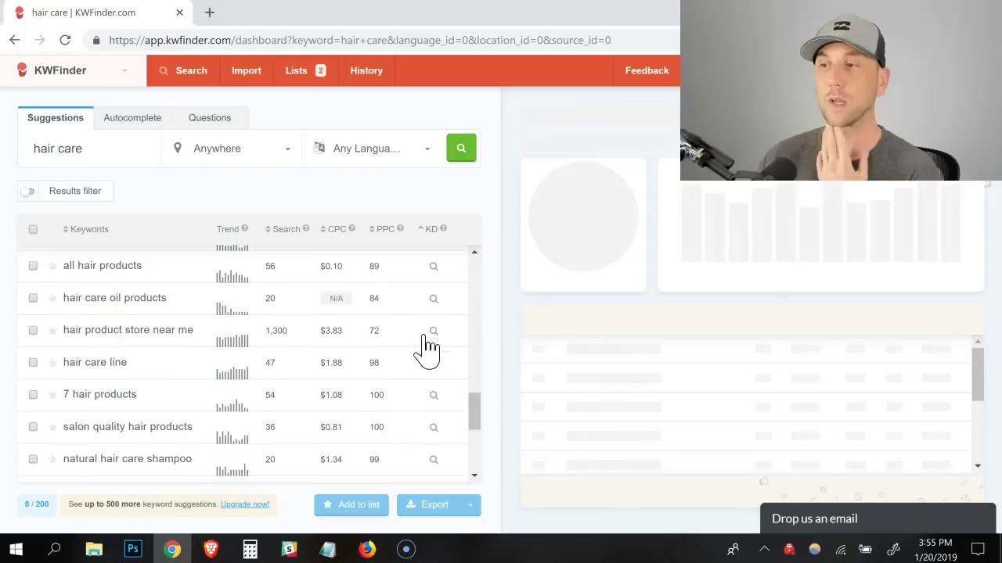
scroll(424, 340, "down", 1)
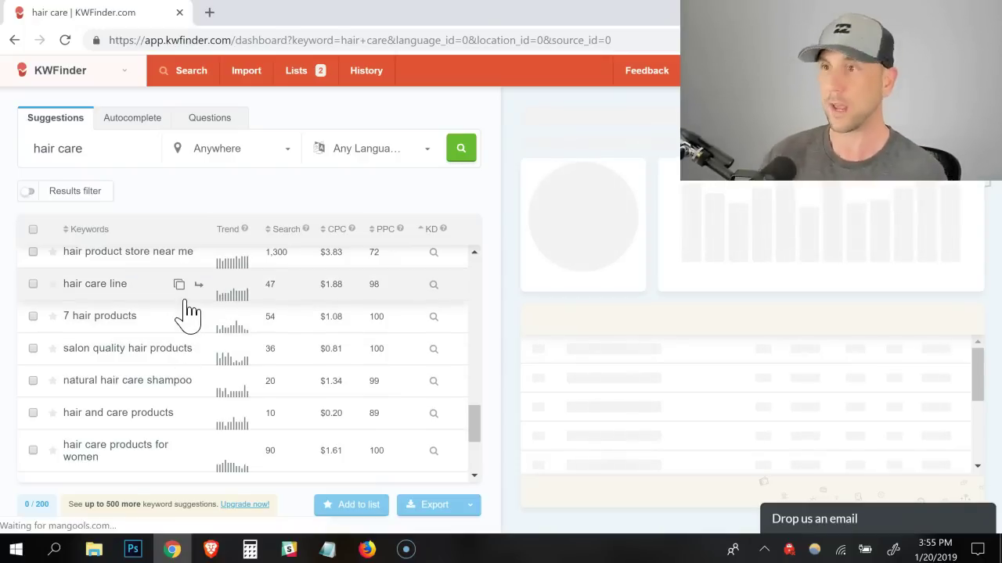
scroll(191, 313, "down", 2)
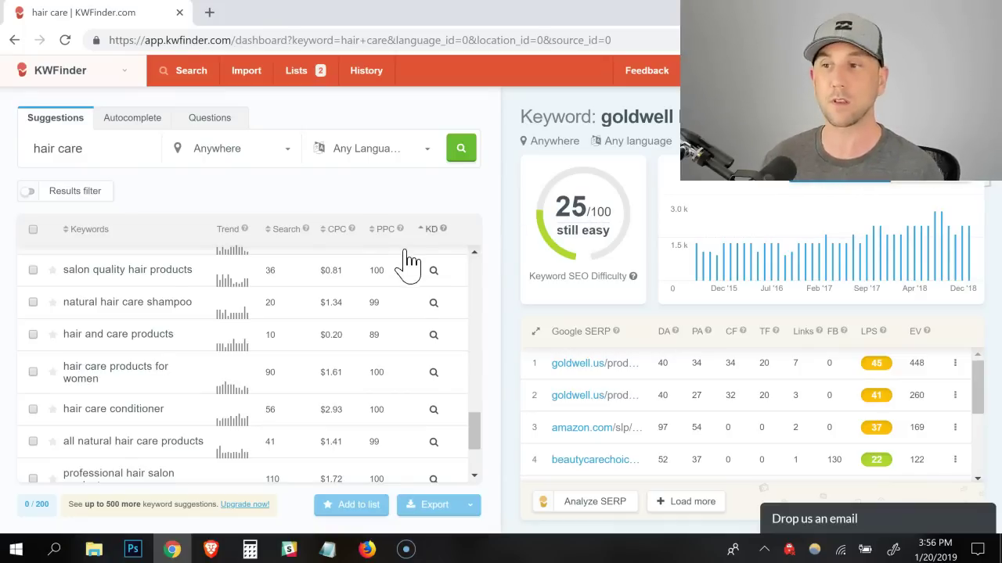
scroll(402, 305, "down", 1)
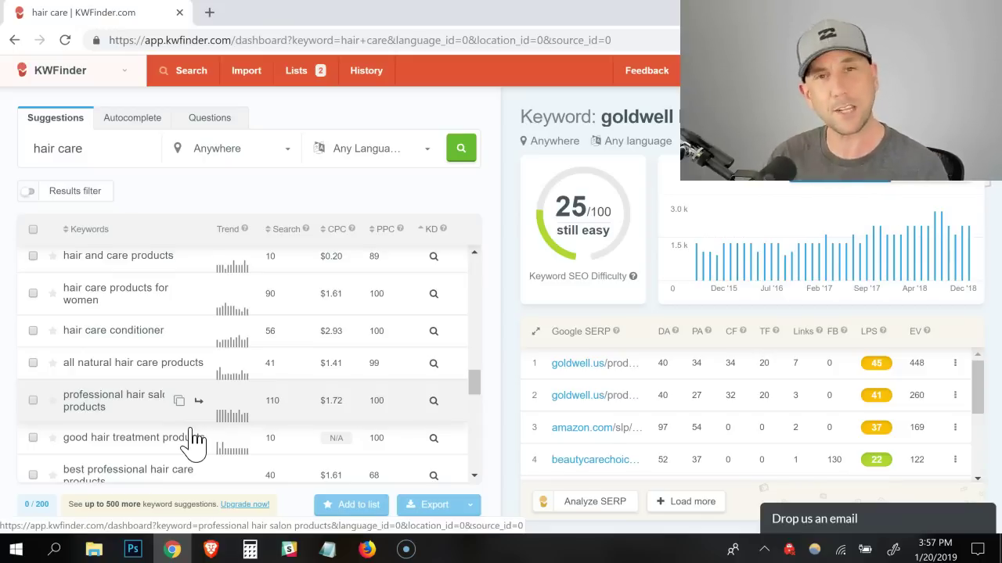
scroll(205, 327, "down", 3)
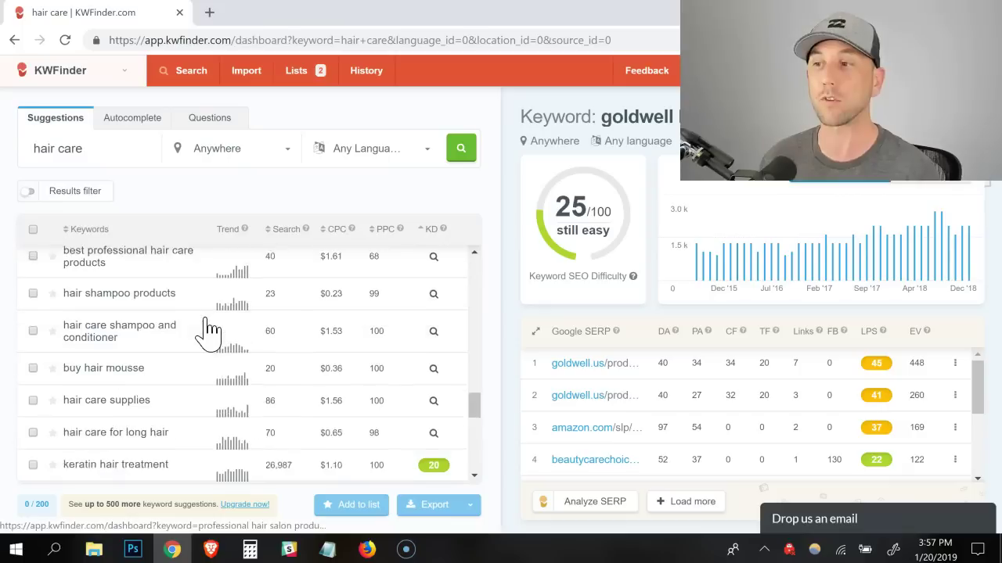
scroll(205, 327, "down", 1)
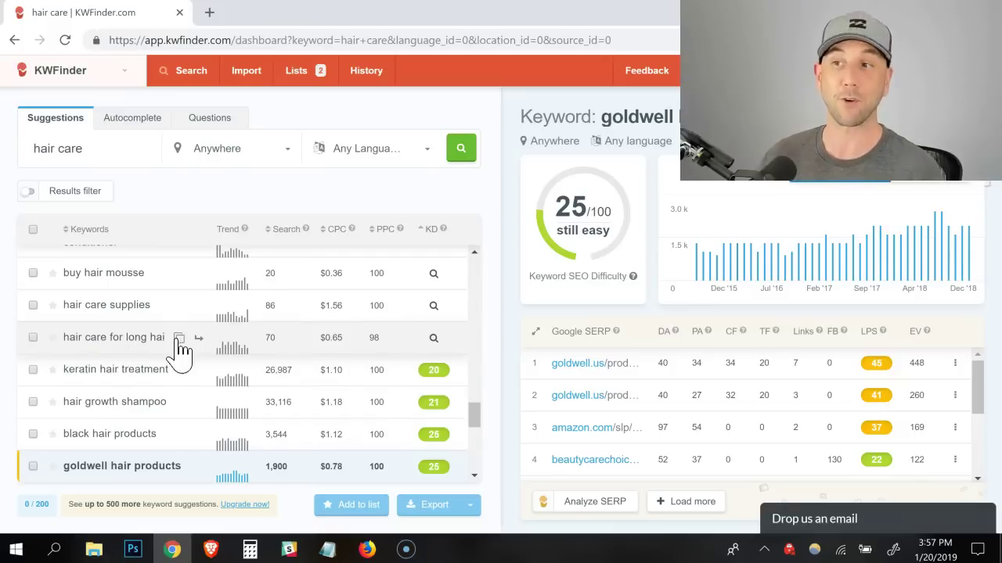
left_click(439, 354)
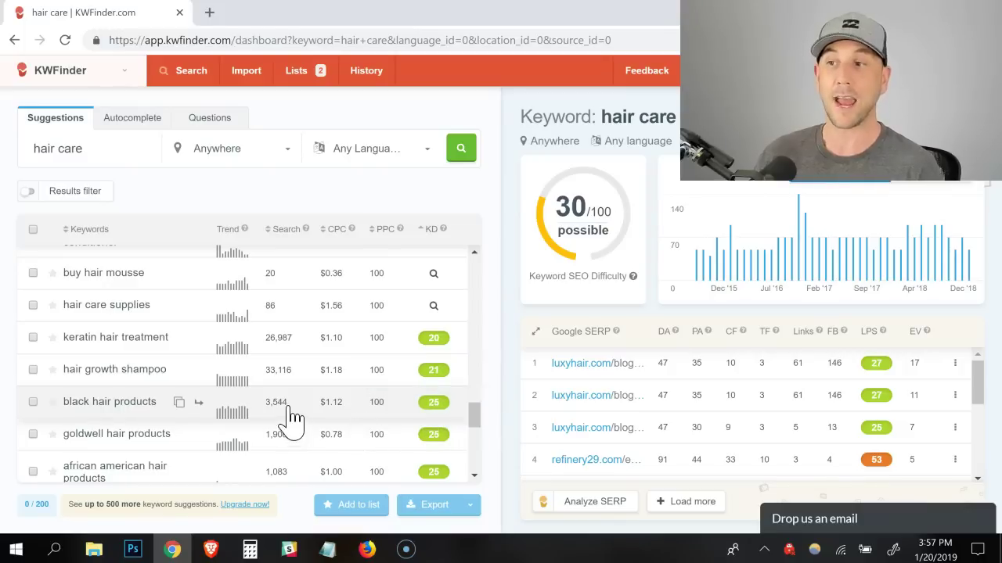
- Review the search volumes and difficulty scores of the low-difficulty hair care suggestions
scroll(264, 408, "down", 1)
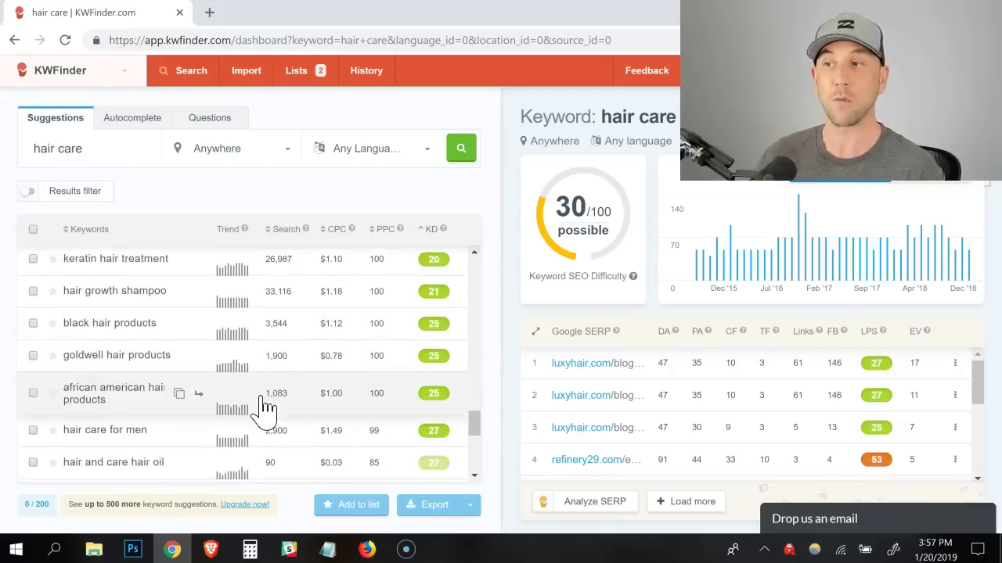
scroll(264, 409, "down", 1)
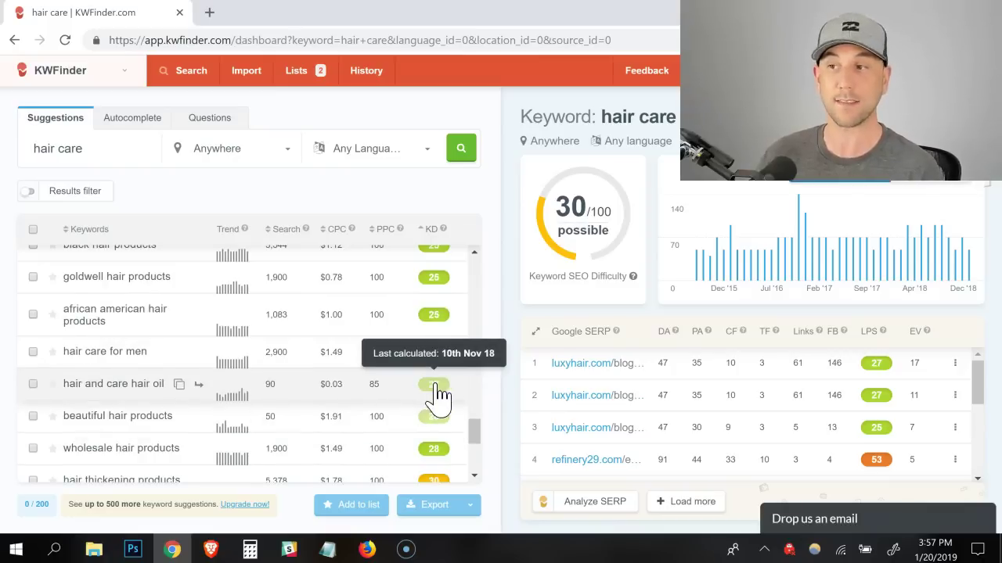
scroll(270, 395, "up", 1)
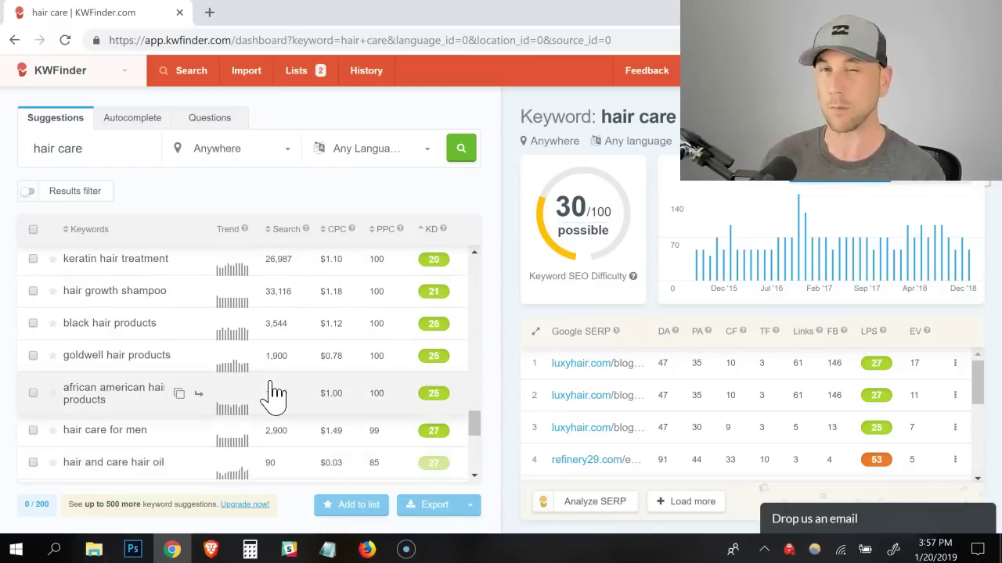
scroll(268, 395, "up", 3)
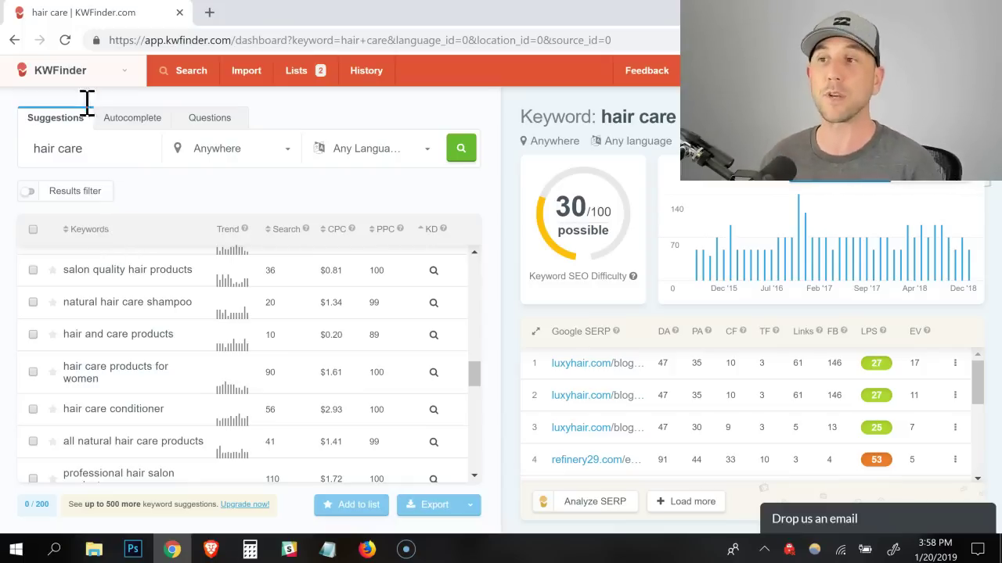
- Change the search keyword to "home gym" and find its keyword suggestions
triple_click(85, 151)
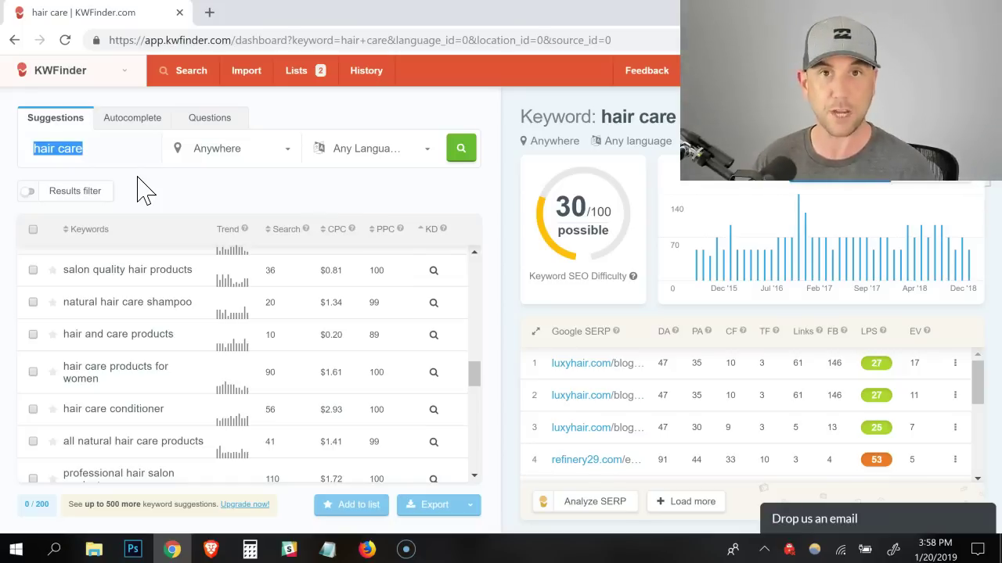
type("home gym")
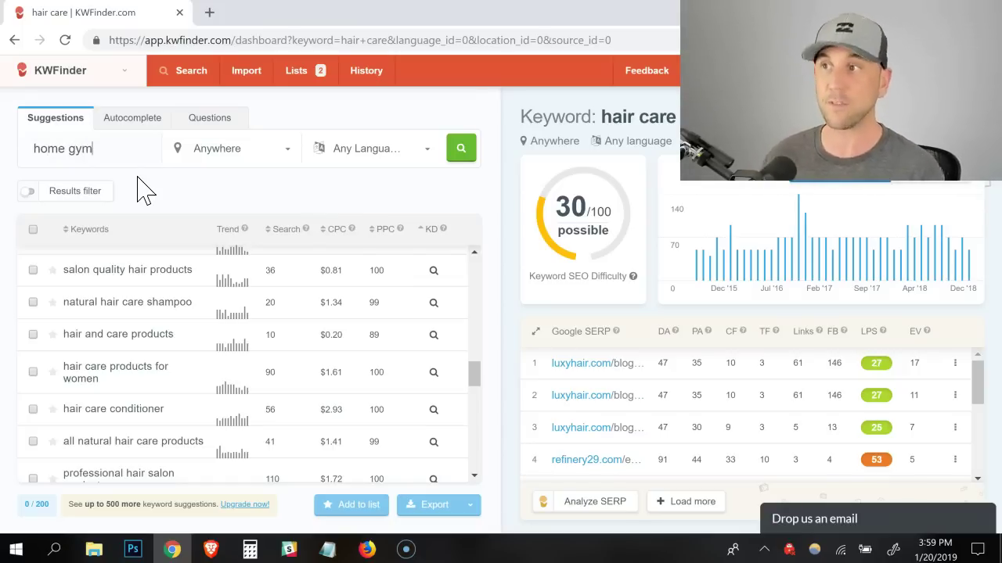
left_click(458, 154)
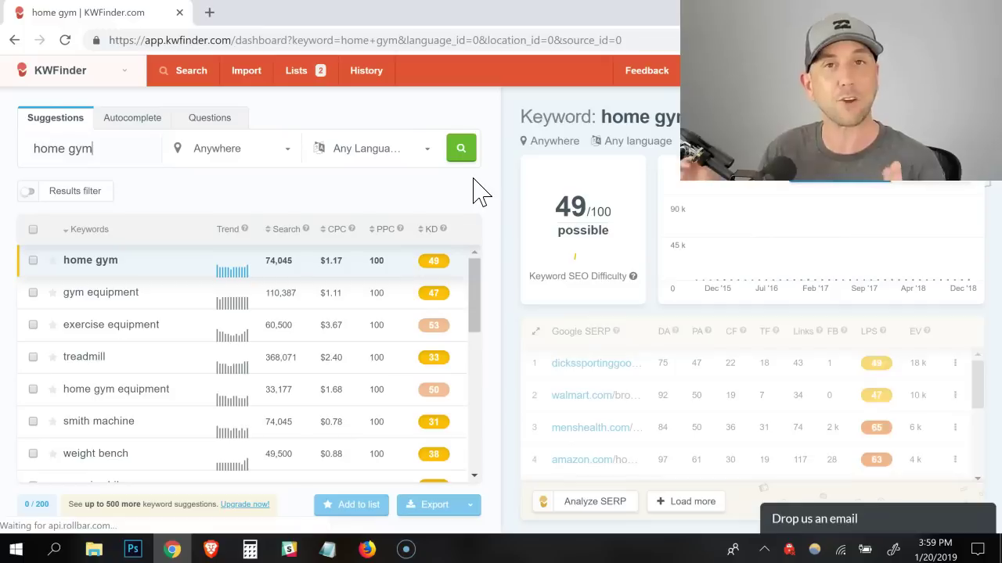
- Sort the "home gym" suggestions by lowest keyword difficulty and calculate the difficulty of "home gym online"
left_click(432, 229)
left_click(432, 229)
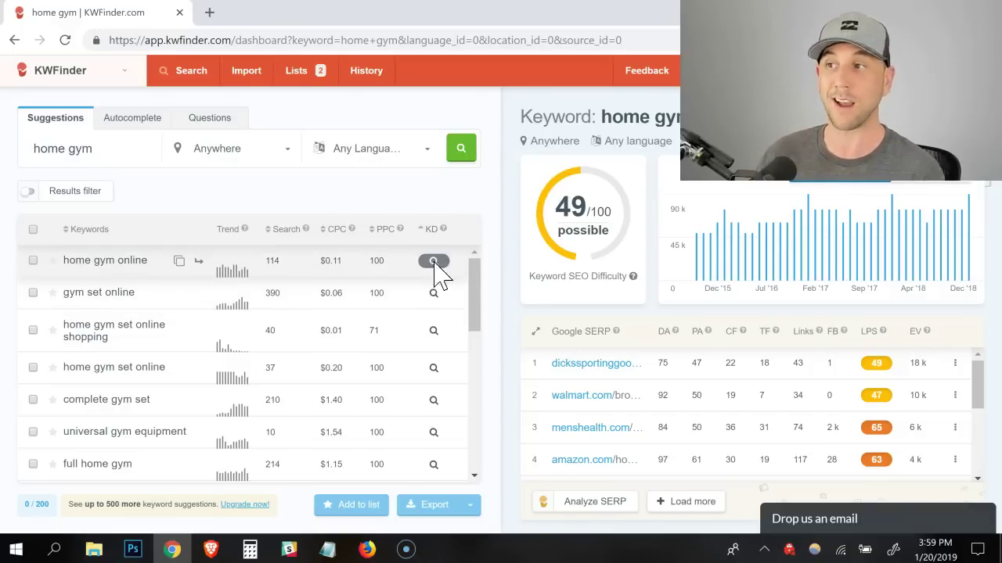
left_click(435, 261)
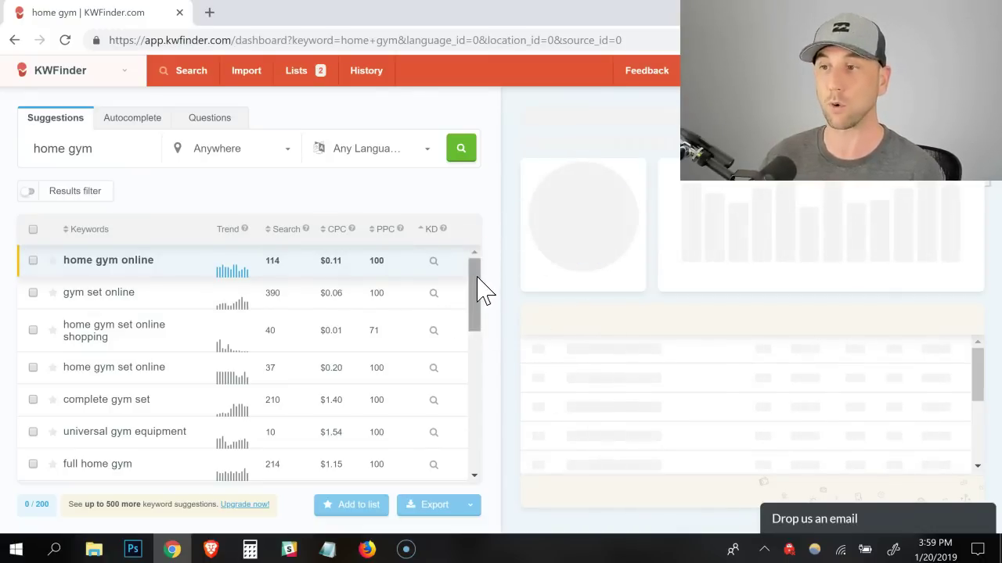
- Examine the home gym suggestions, comparing search volume and keyword difficulty of both the unscored and the low-difficulty keywords
left_click_drag(482, 289, 477, 419)
left_click_drag(475, 360, 480, 433)
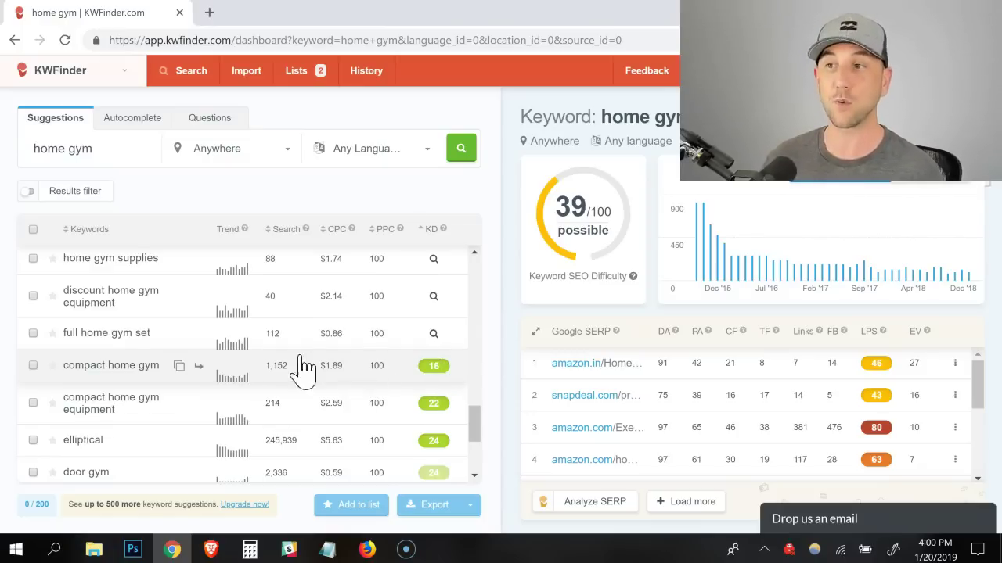
scroll(202, 349, "up", 3)
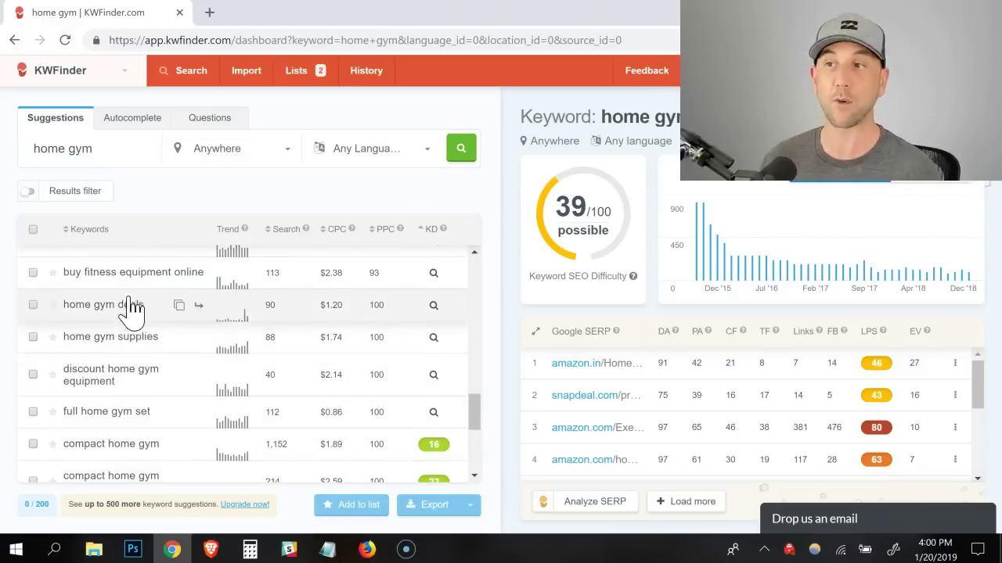
scroll(133, 333, "up", 1)
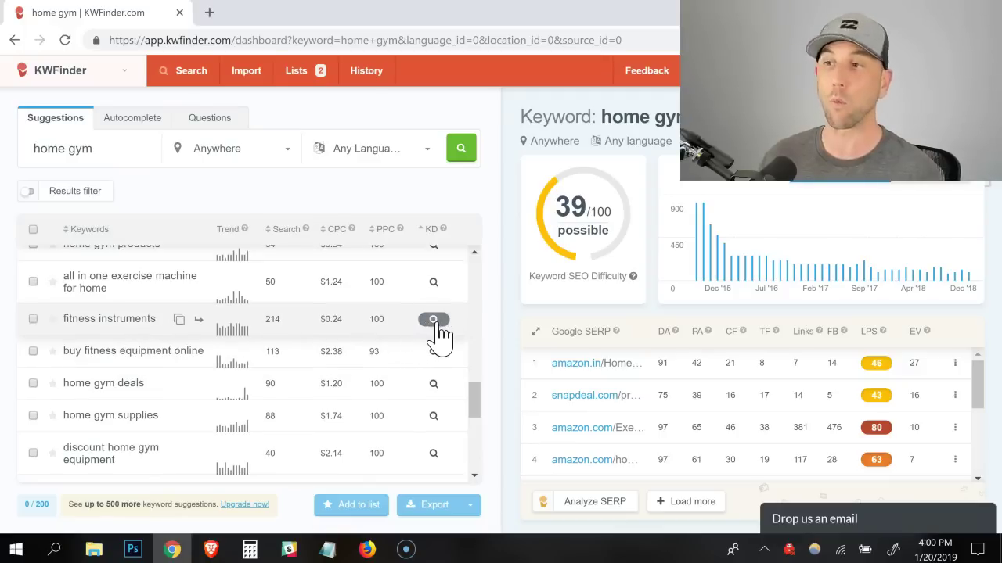
scroll(429, 333, "up", 2)
scroll(434, 332, "up", 1)
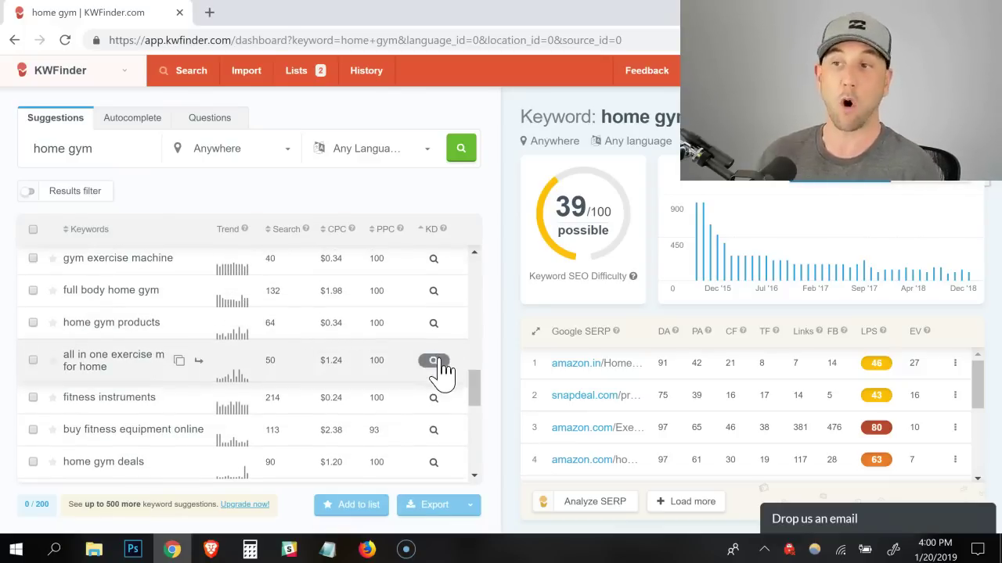
left_click(436, 360)
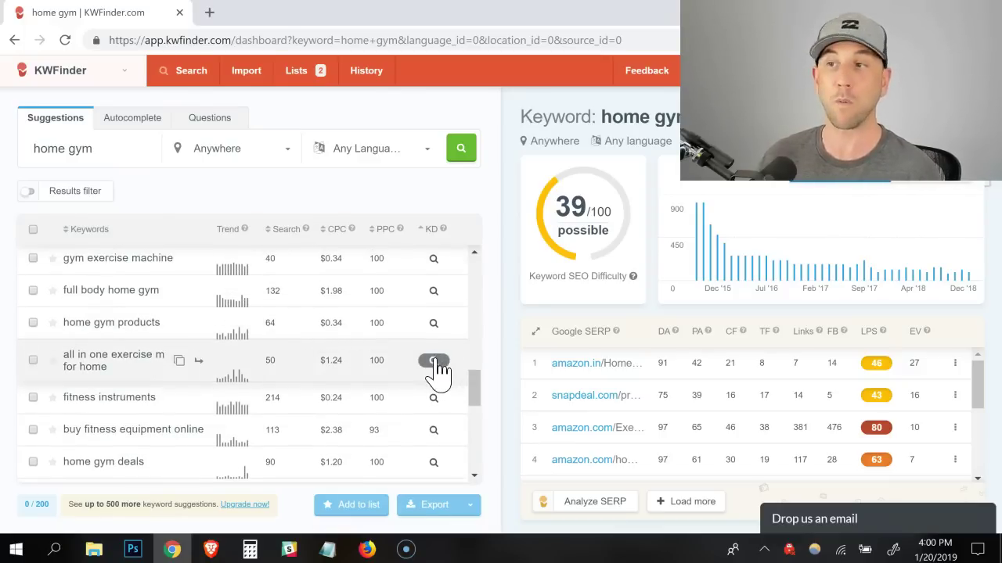
scroll(436, 372, "up", 2)
scroll(426, 331, "up", 2)
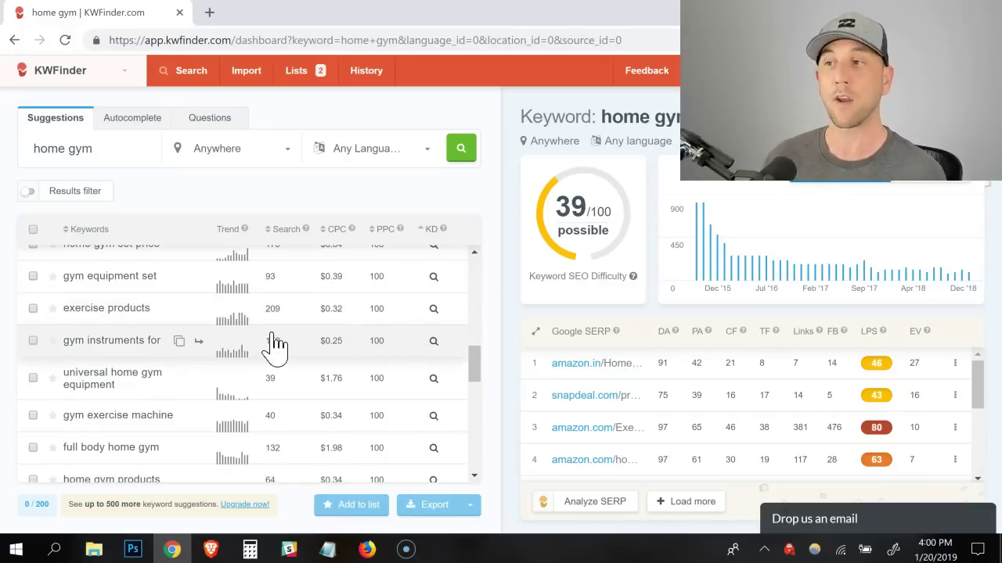
scroll(274, 346, "down", 6)
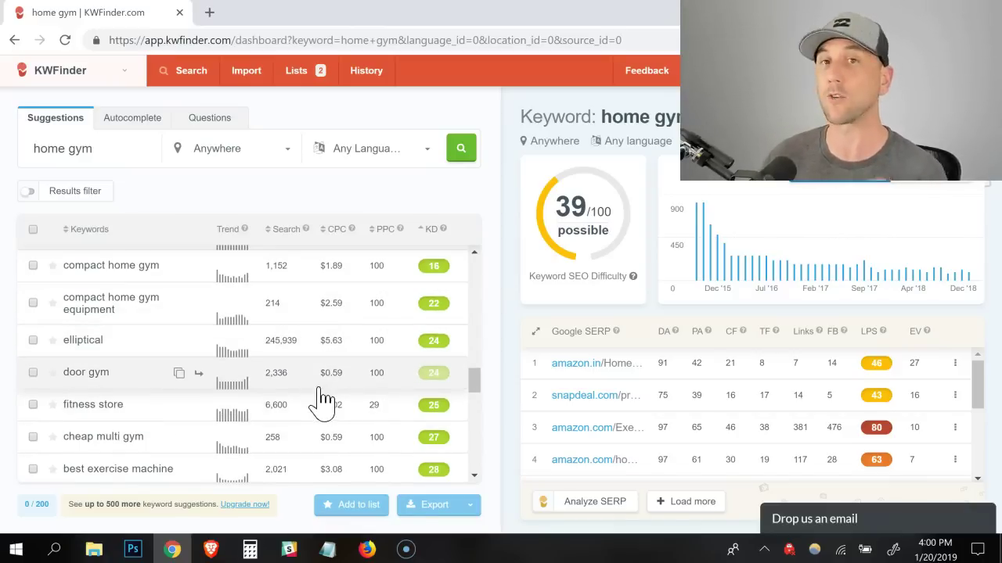
scroll(313, 407, "down", 1)
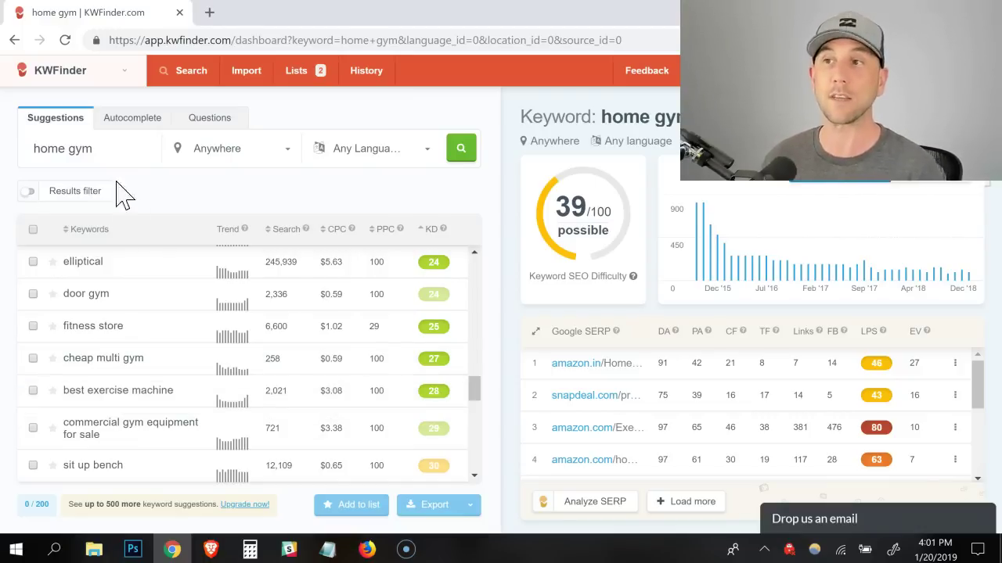
- Change the search keyword to "bodyweight exercises" and find its keyword suggestions
triple_click(92, 151)
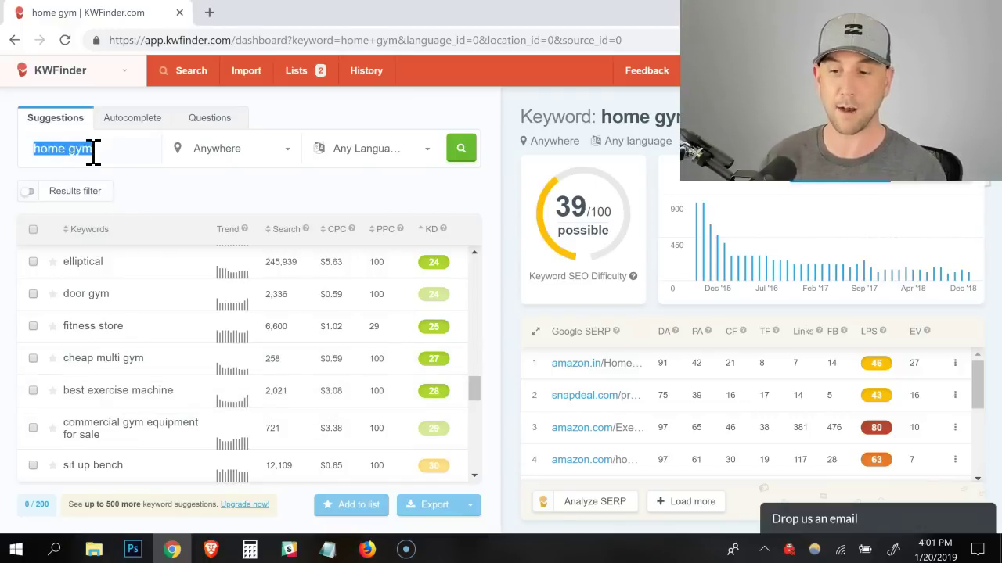
type("bodywei")
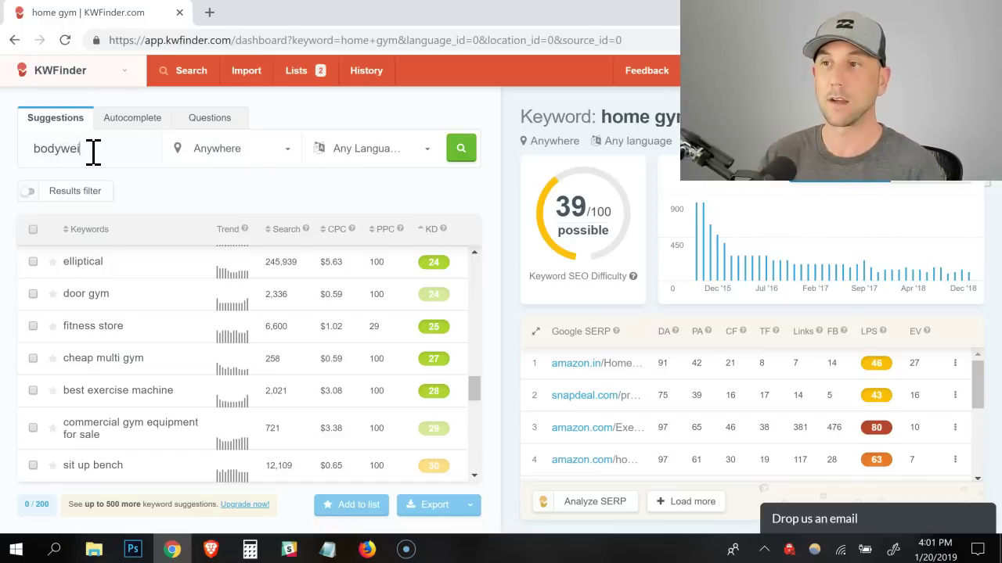
type("ght exercises")
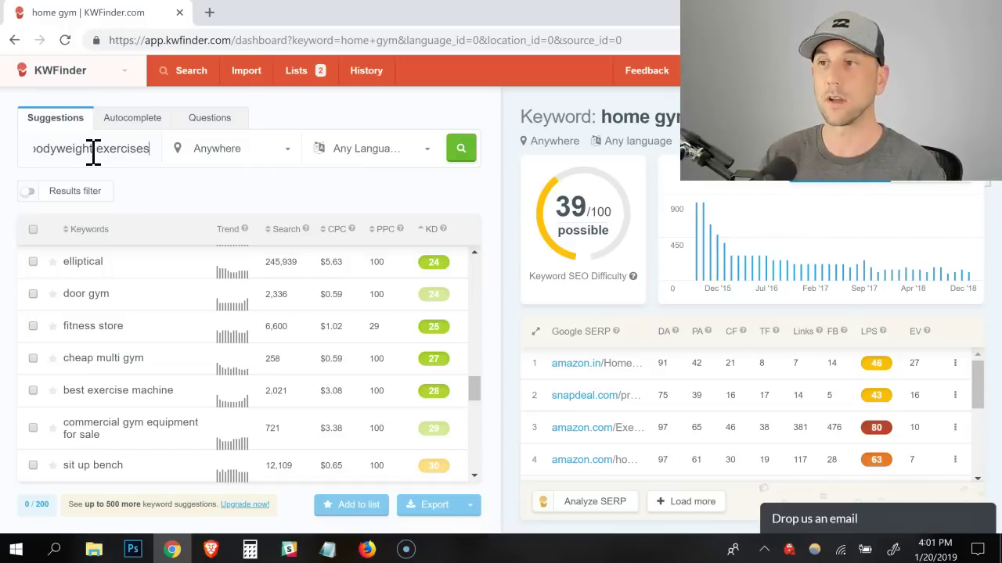
left_click(459, 156)
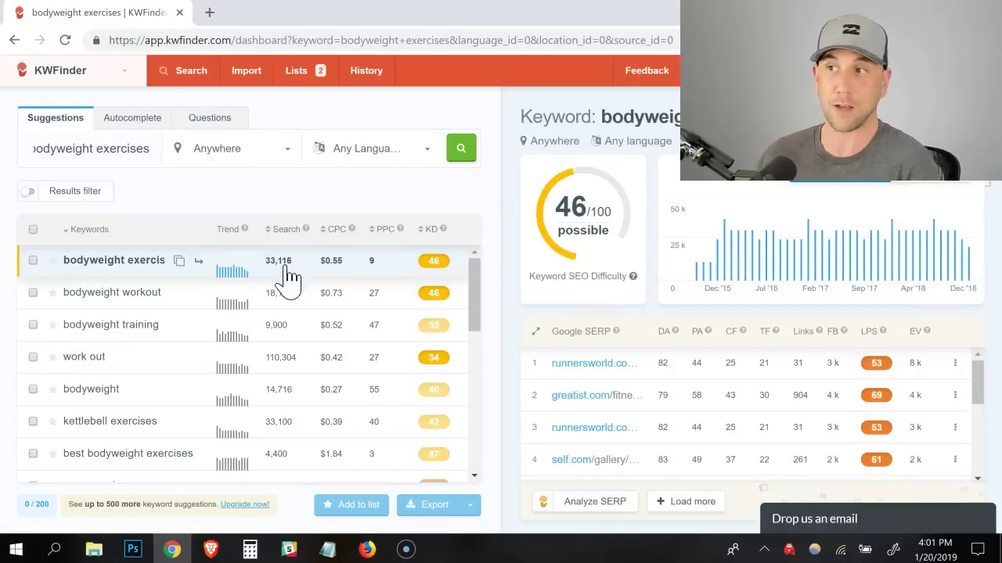
- Sort the "bodyweight exercises" suggestions by lowest keyword difficulty and review the search volumes of the lowest-scored keywords
left_click(432, 231)
left_click(432, 231)
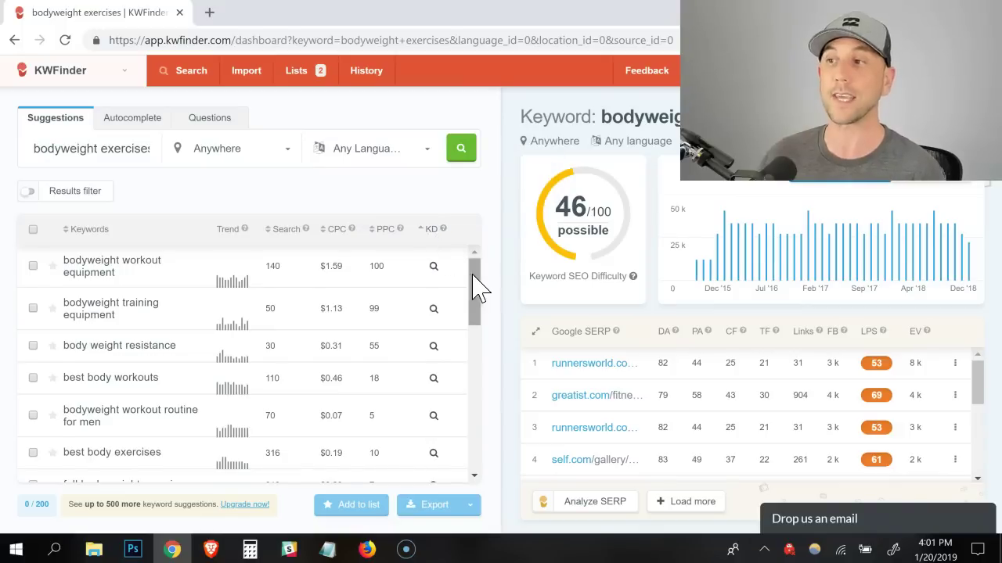
left_click_drag(475, 284, 474, 431)
left_click_drag(475, 389, 476, 458)
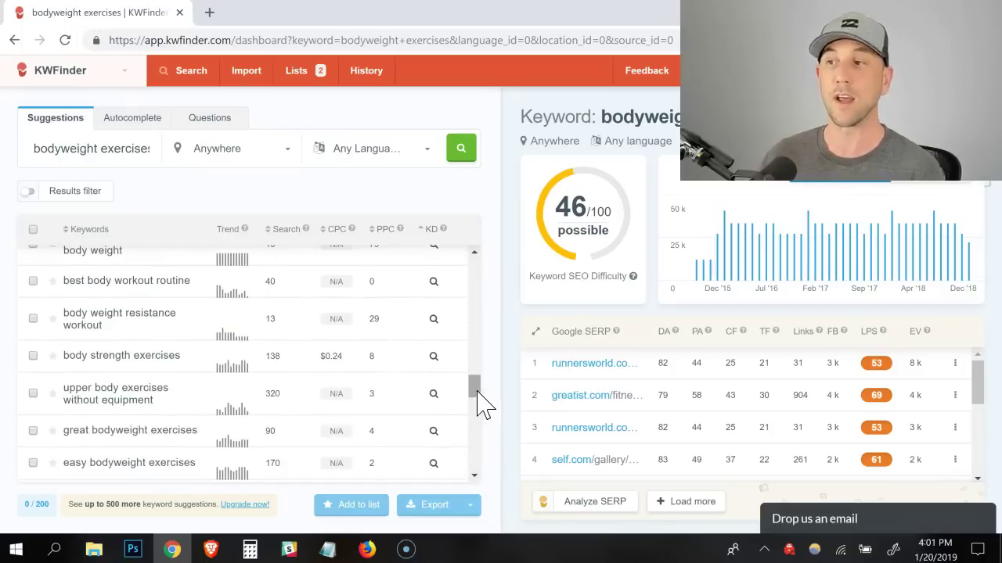
left_click_drag(480, 407, 474, 463)
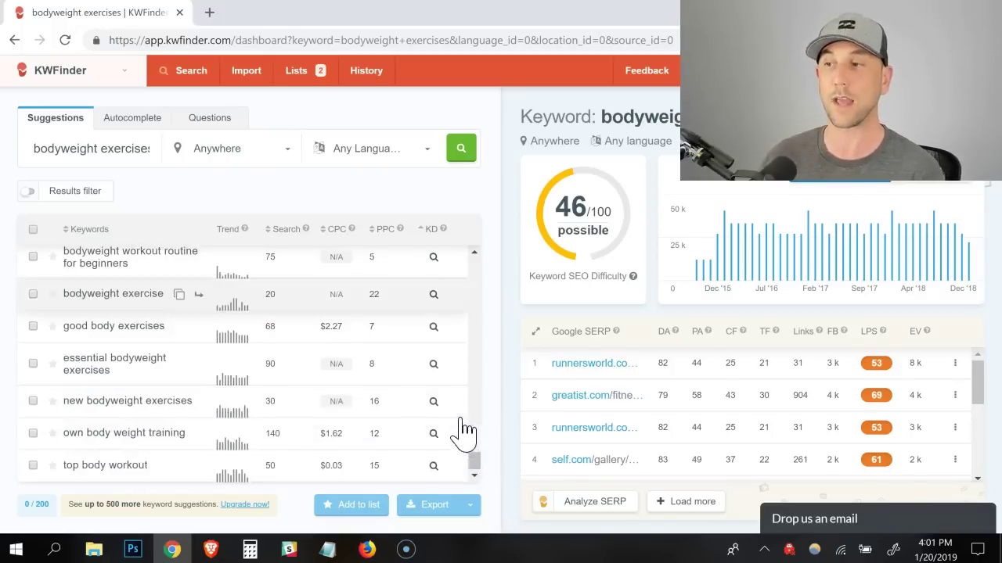
scroll(460, 422, "up", 3)
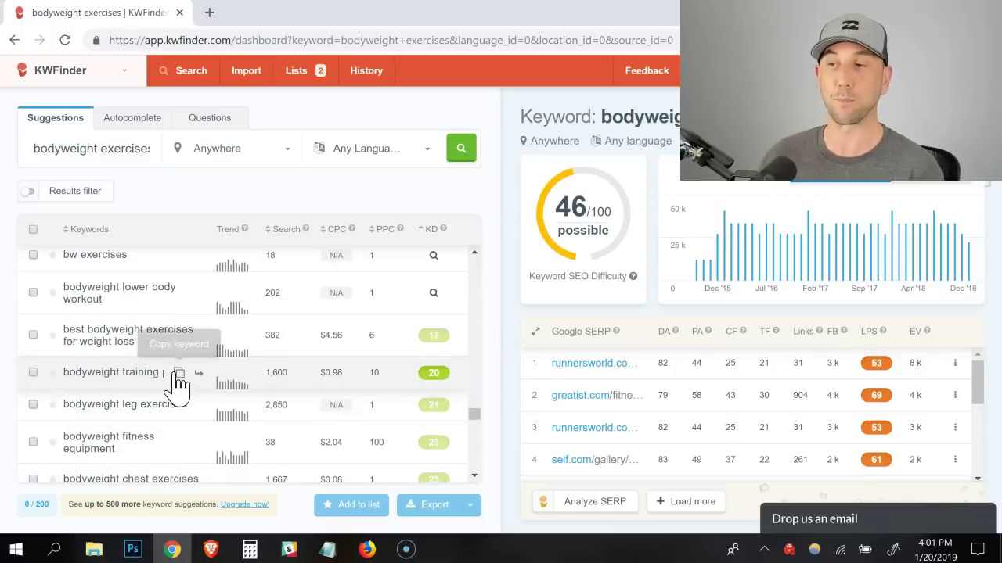
mouse_move(407, 387)
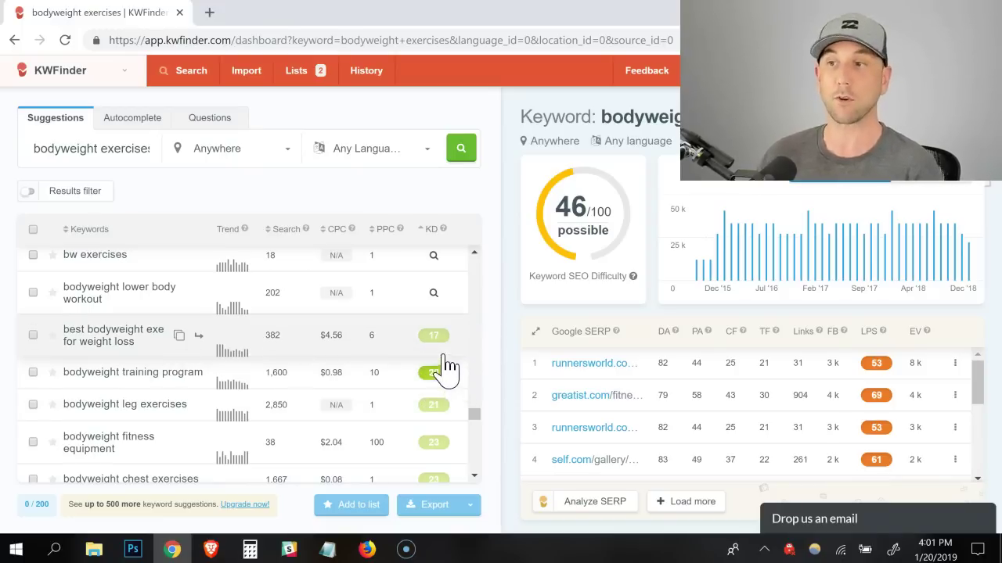
mouse_move(432, 353)
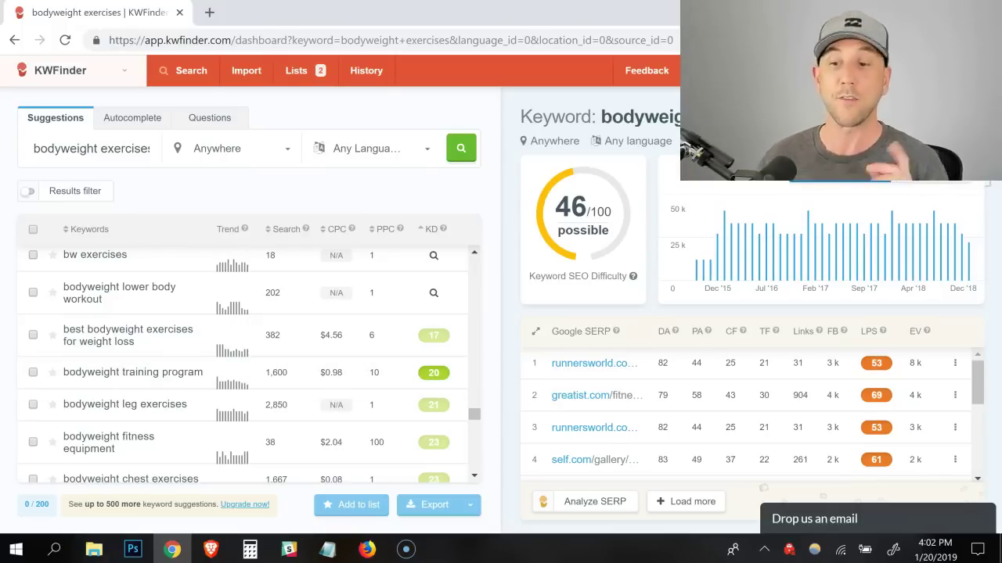
scroll(32, 249, "up", 2)
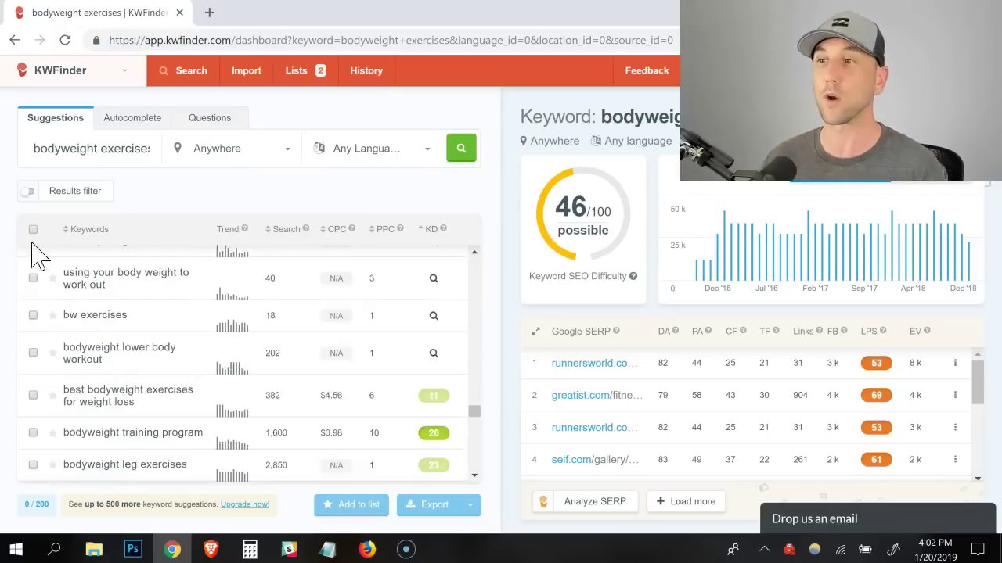
- Clear the "bodyweight exercises" search keyword
triple_click(50, 153)
key("BackSpace")
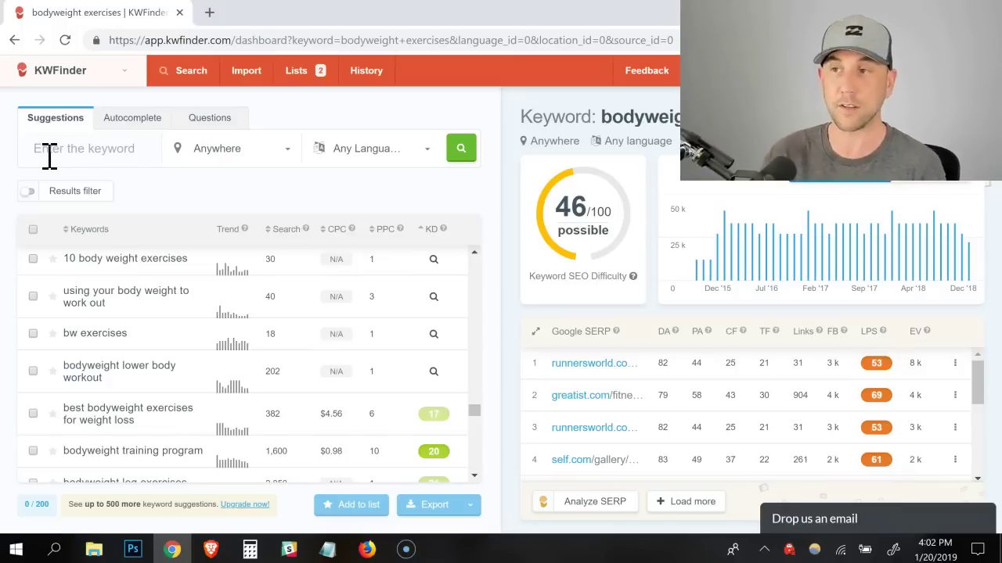
type("how to be mor")
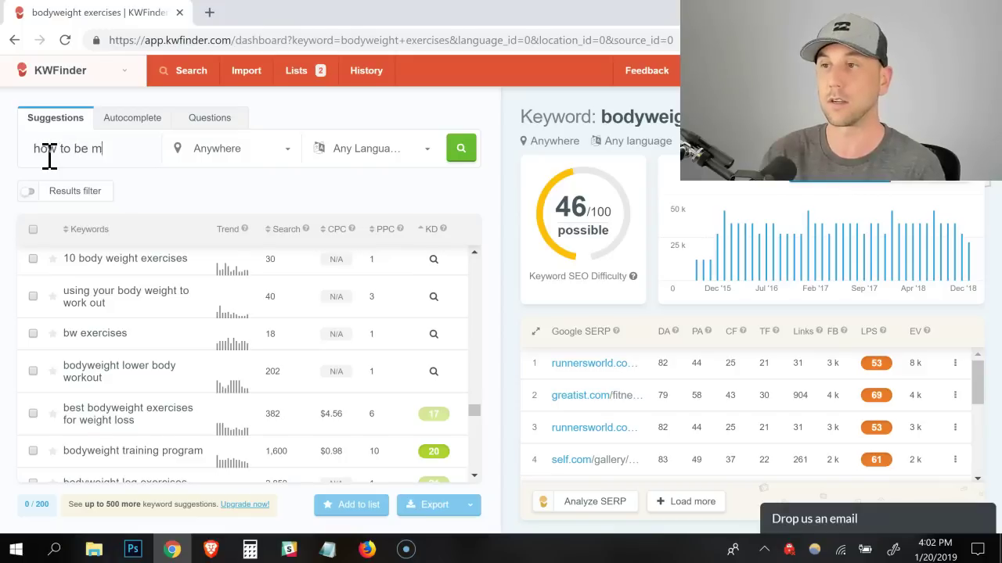
key("BackSpace")
key("BackSpace")
key("BackSpace")
key("BackSpace")
key("BackSpace")
key("BackSpace")
key("BackSpace")
key("BackSpace")
key("BackSpace")
key("BackSpace")
key("BackSpace")
key("BackSpace")
key("BackSpace")
- Enter "productivity" as the search keyword and find its keyword suggestions
type("prod")
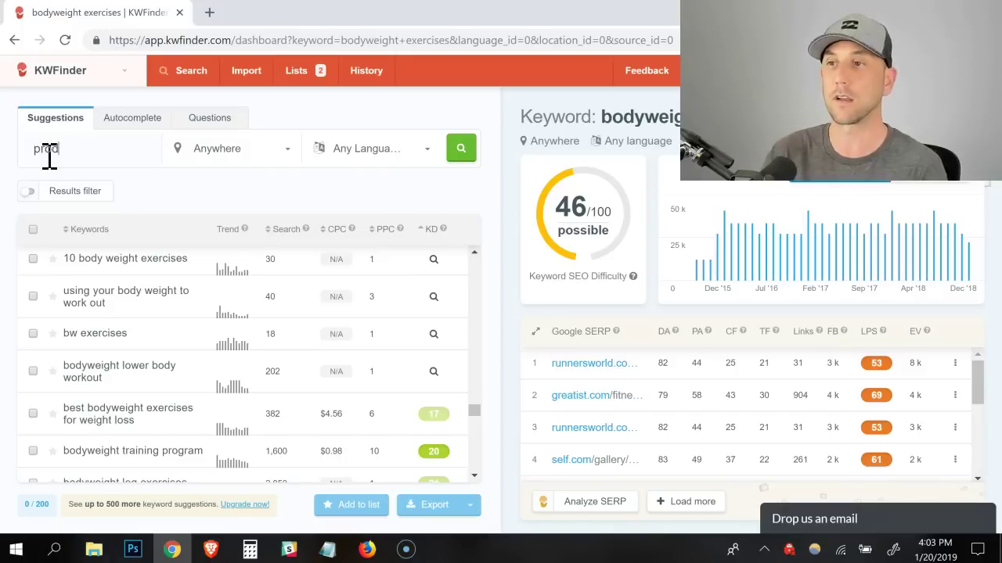
type("uctivity")
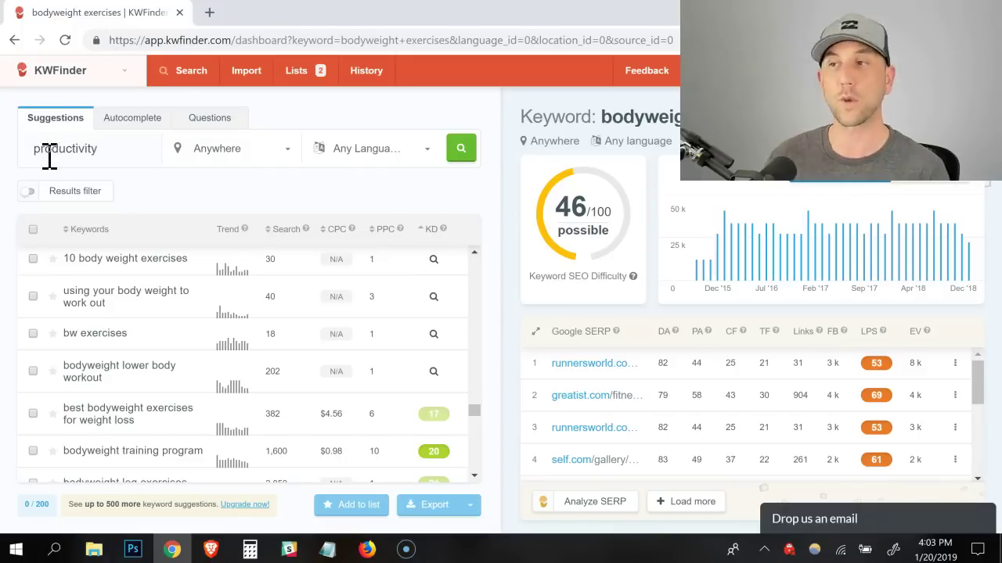
left_click(461, 155)
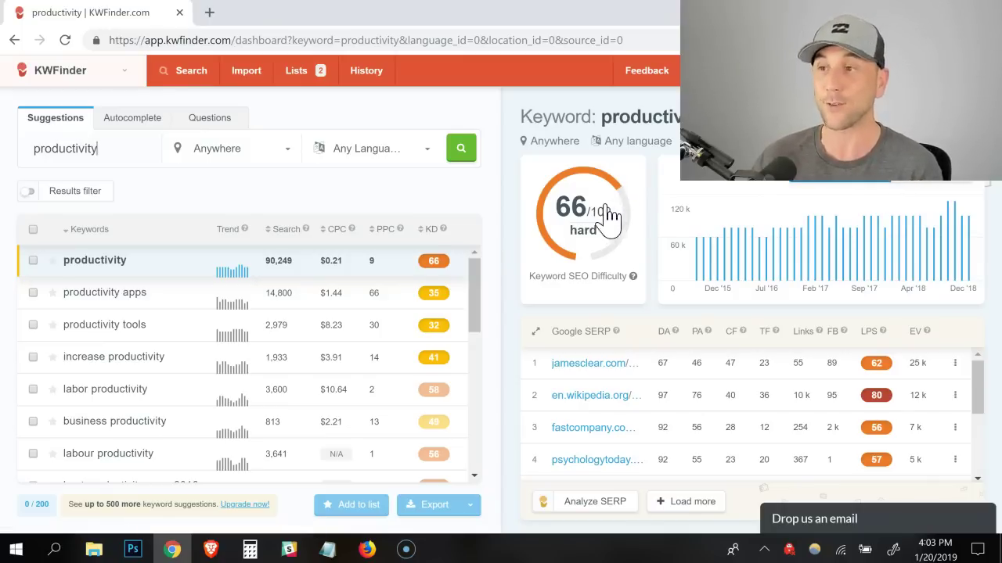
- Sort the "productivity" suggestions by lowest keyword difficulty and compare search volume, CPC and difficulty of the low-difficulty keywords
left_click(436, 229)
left_click(432, 231)
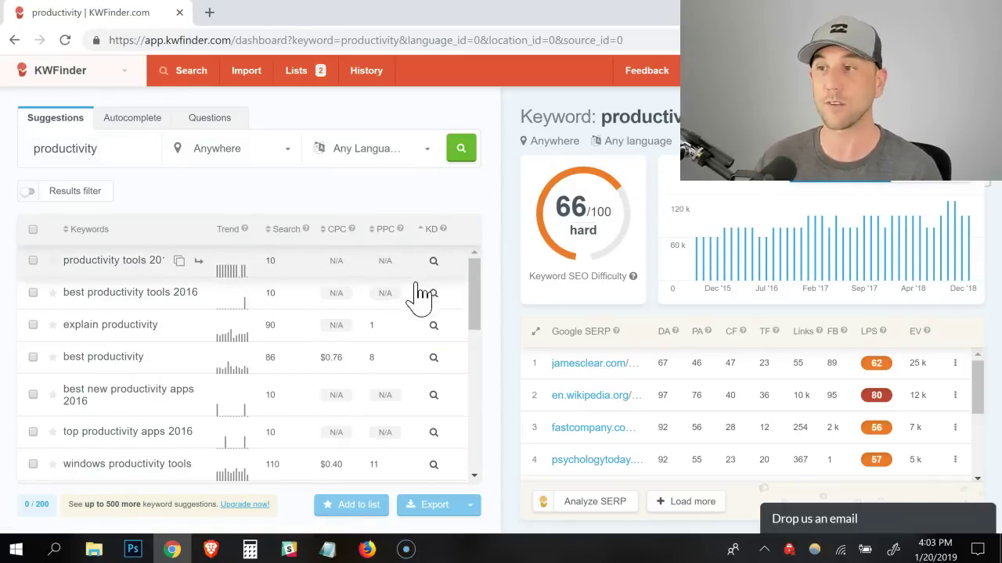
scroll(419, 295, "down", 15)
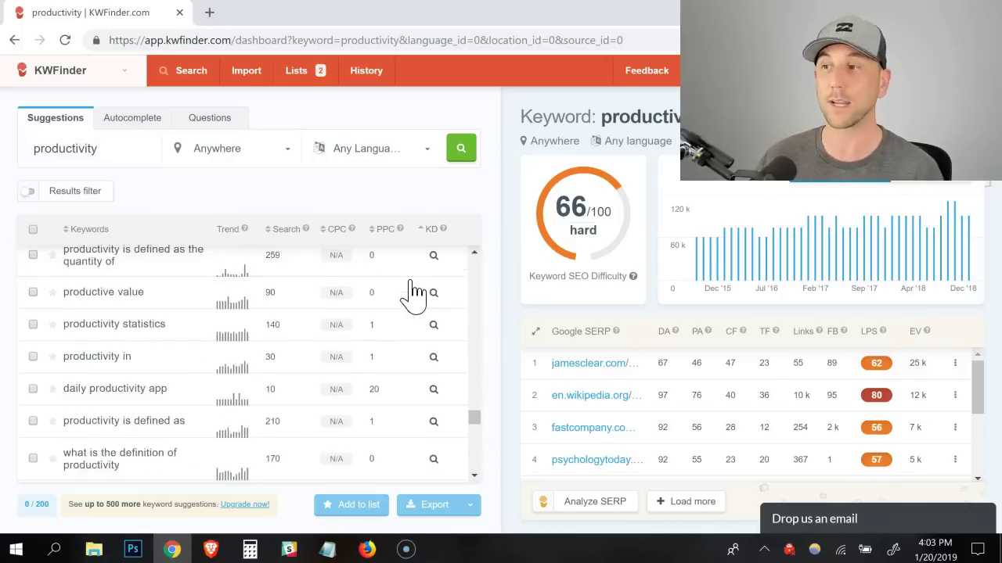
scroll(415, 296, "down", 15)
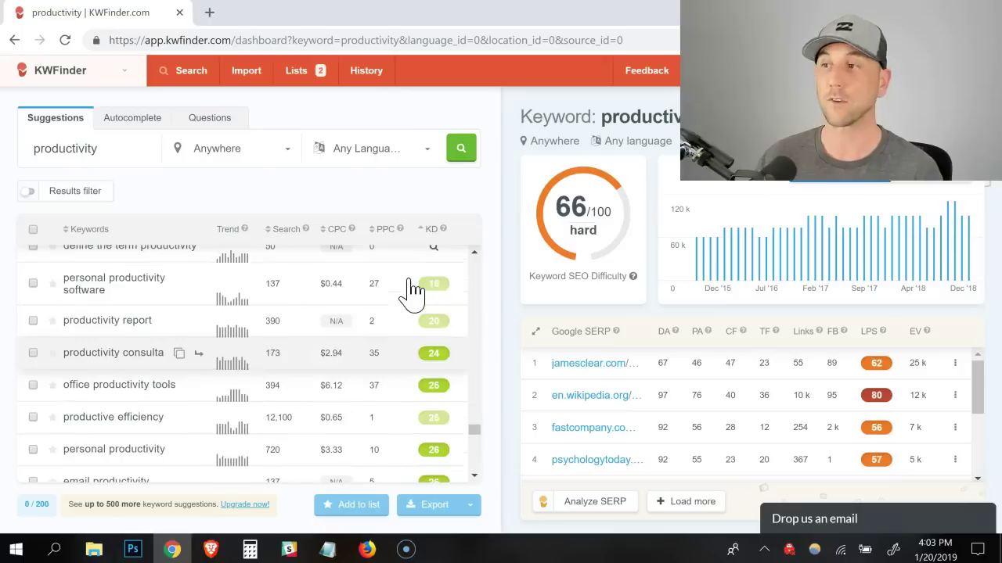
scroll(410, 296, "up", 2)
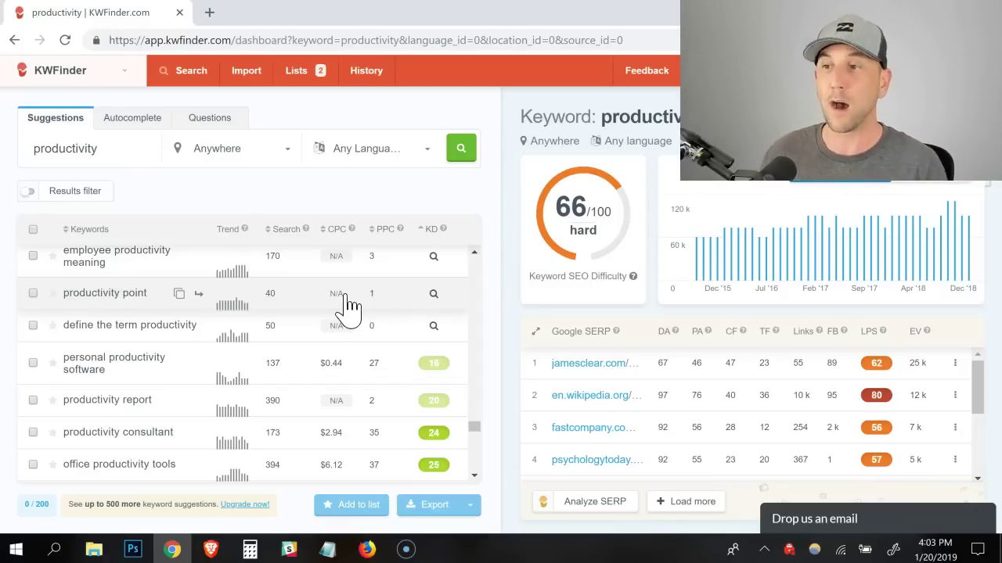
scroll(204, 376, "down", 1)
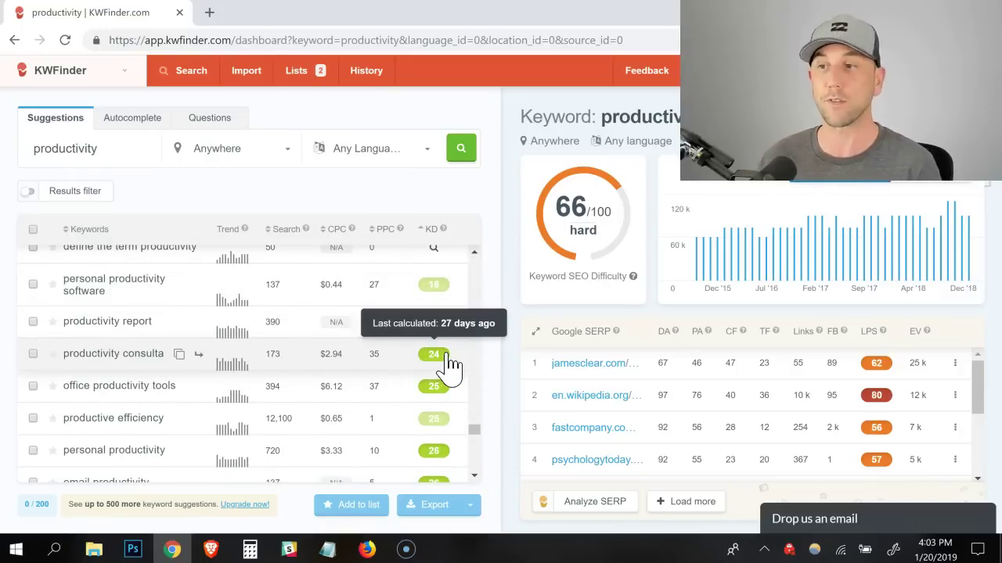
scroll(257, 365, "down", 1)
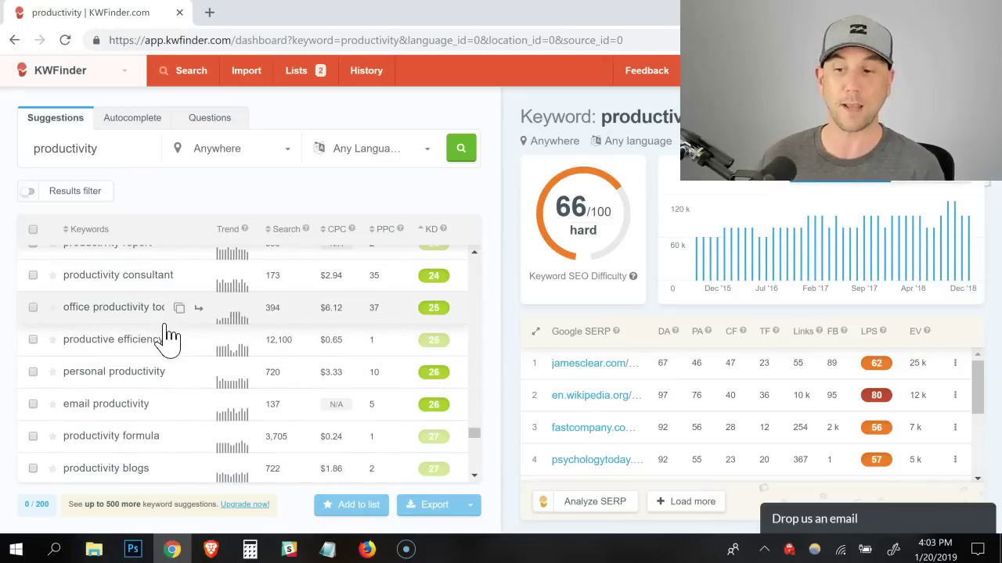
scroll(203, 313, "up", 5)
- Change the search keyword to "project management" and find its keyword suggestions
double_click(98, 152)
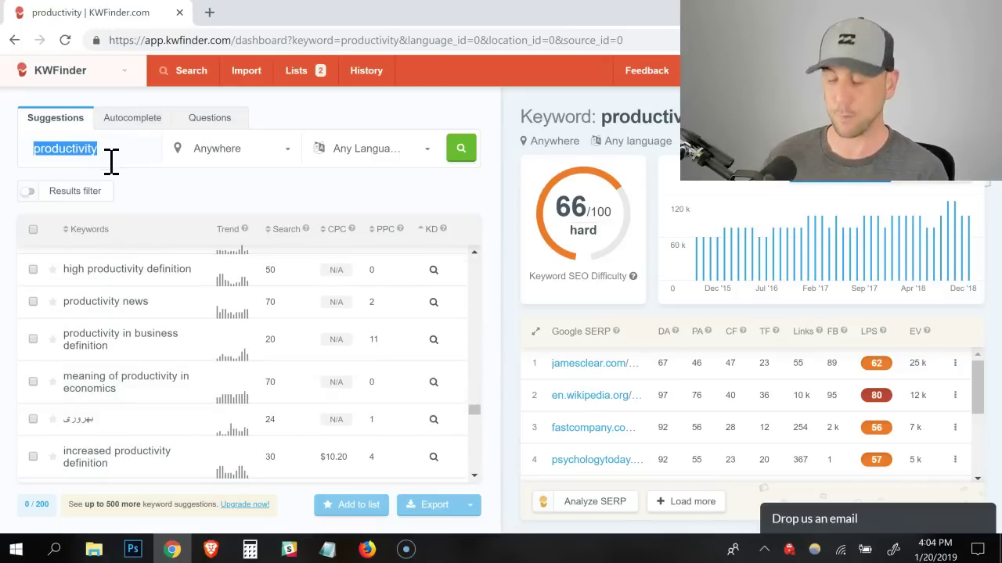
type("p")
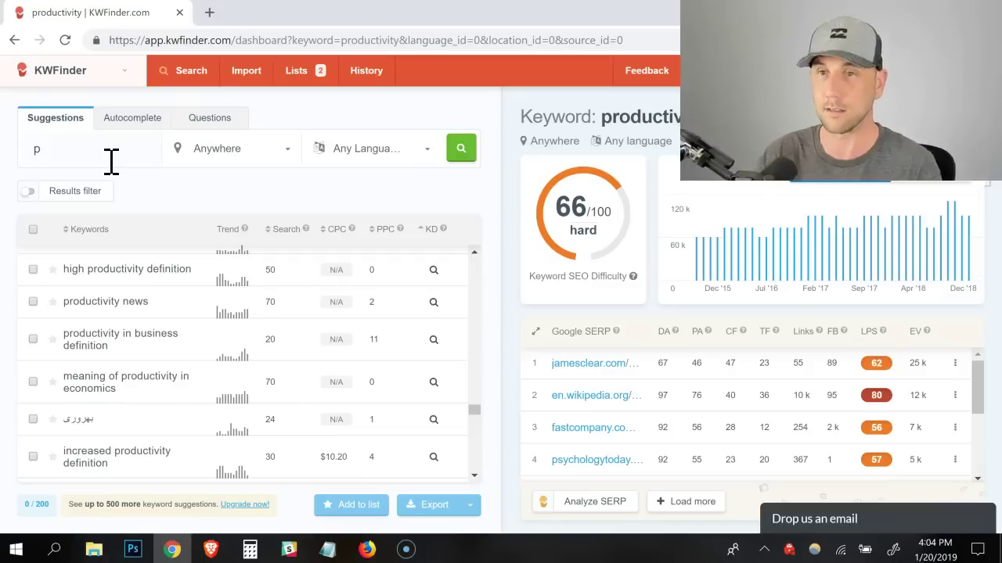
type("roject management")
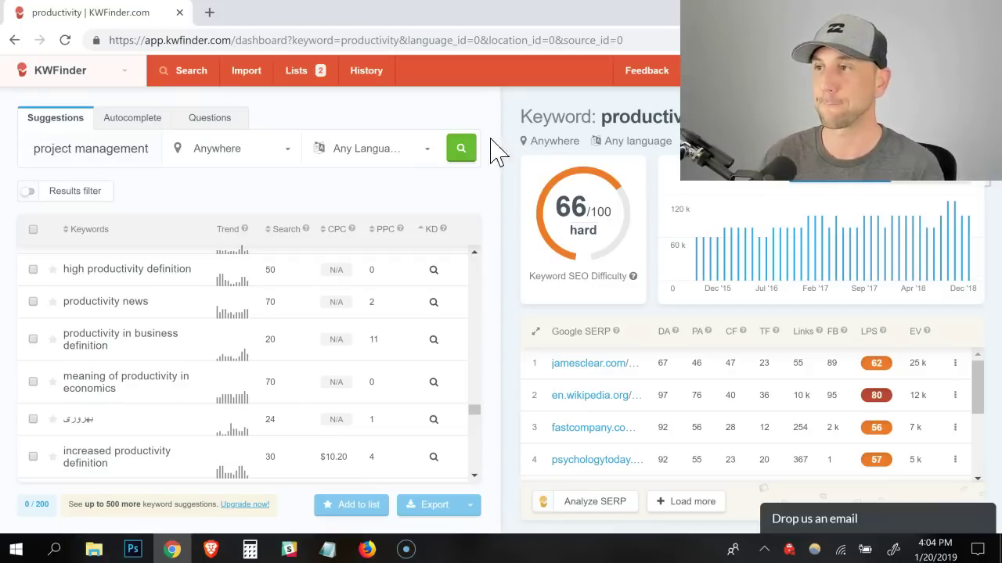
left_click(463, 151)
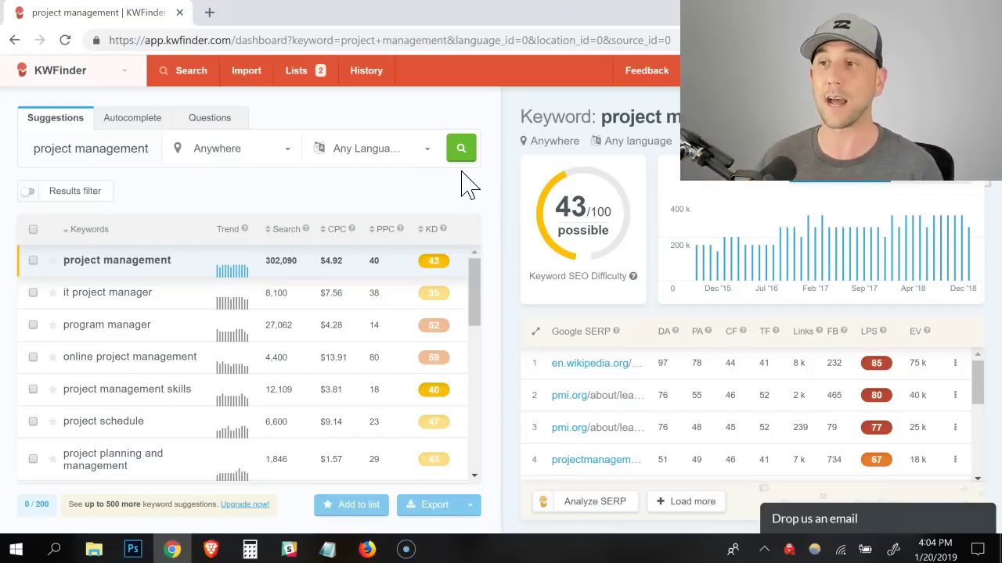
- Sort the "project management" suggestions by lowest keyword difficulty and examine the search volumes and CPC of the low-difficulty keywords
left_click(432, 231)
left_click(432, 233)
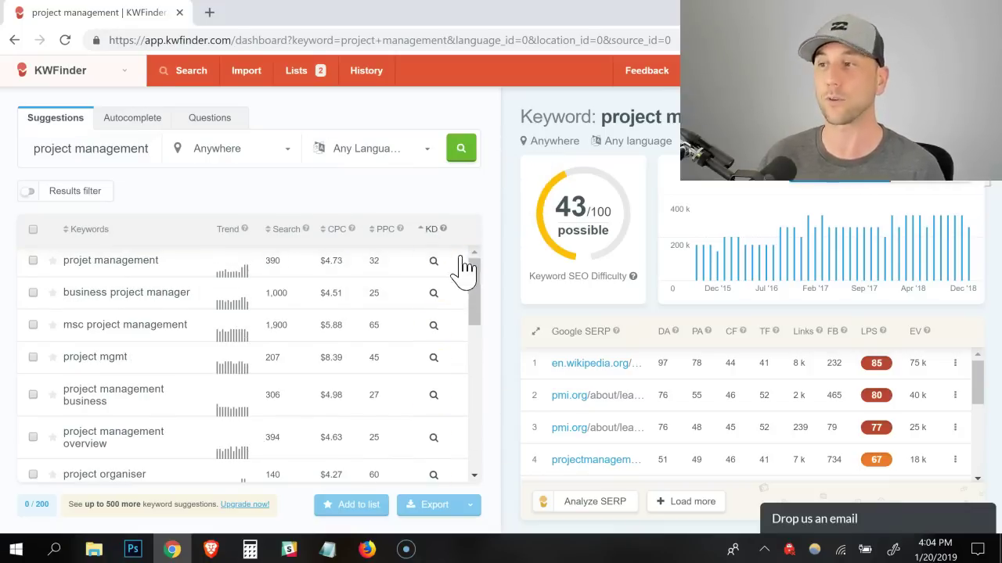
scroll(477, 290, "down", 1)
left_click_drag(478, 290, 479, 402)
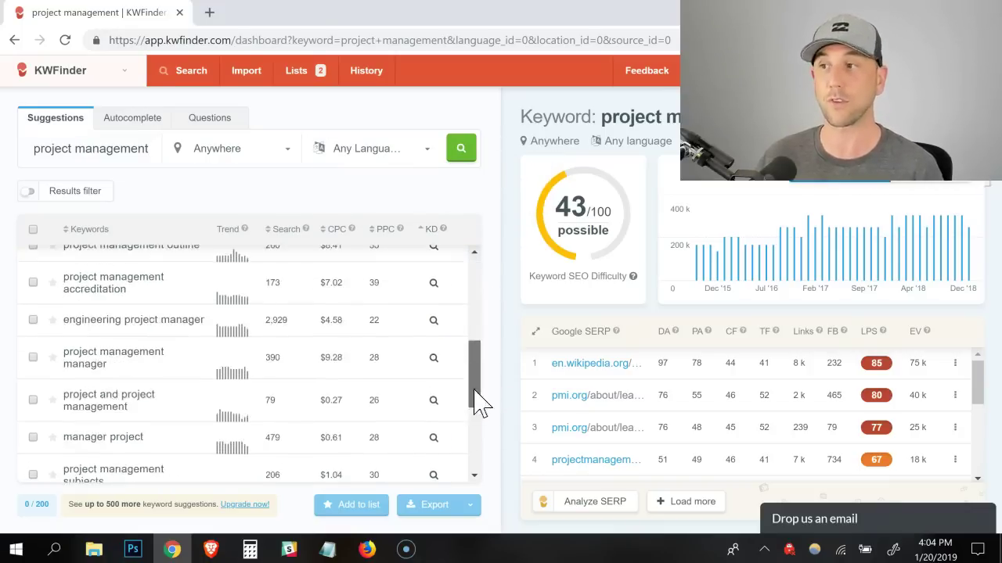
scroll(434, 384, "down", 5)
scroll(447, 365, "down", 5)
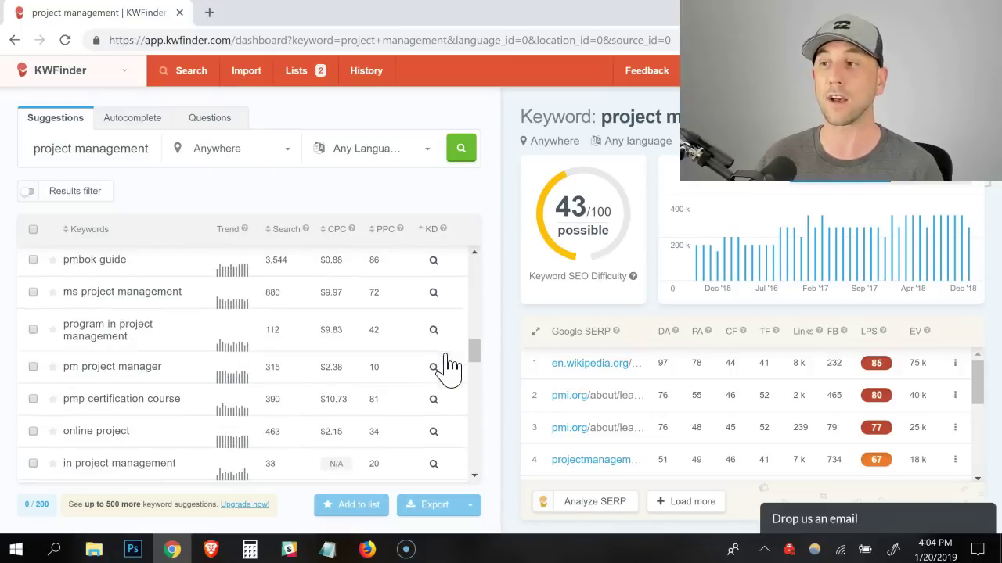
scroll(481, 386, "down", 1)
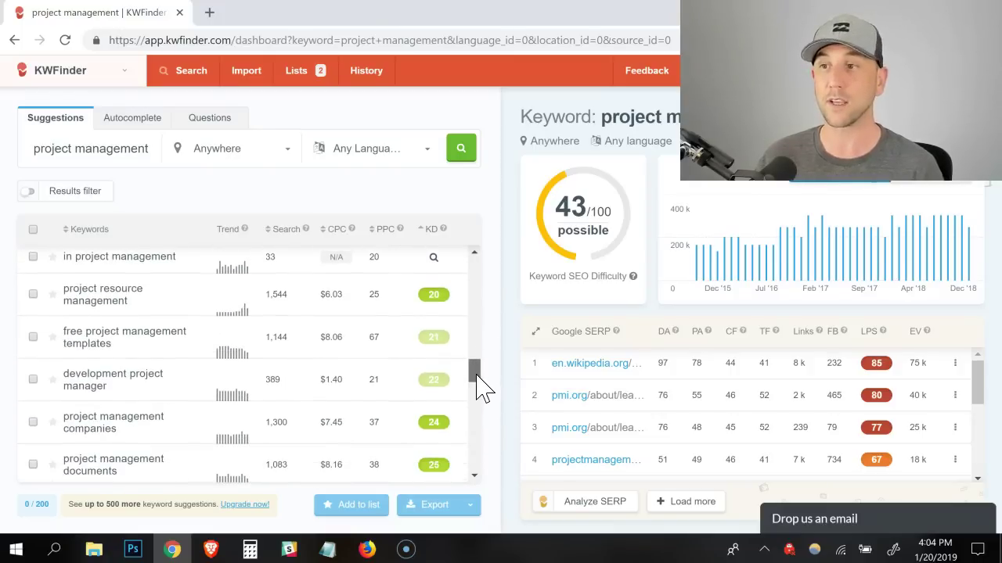
scroll(482, 387, "down", 1)
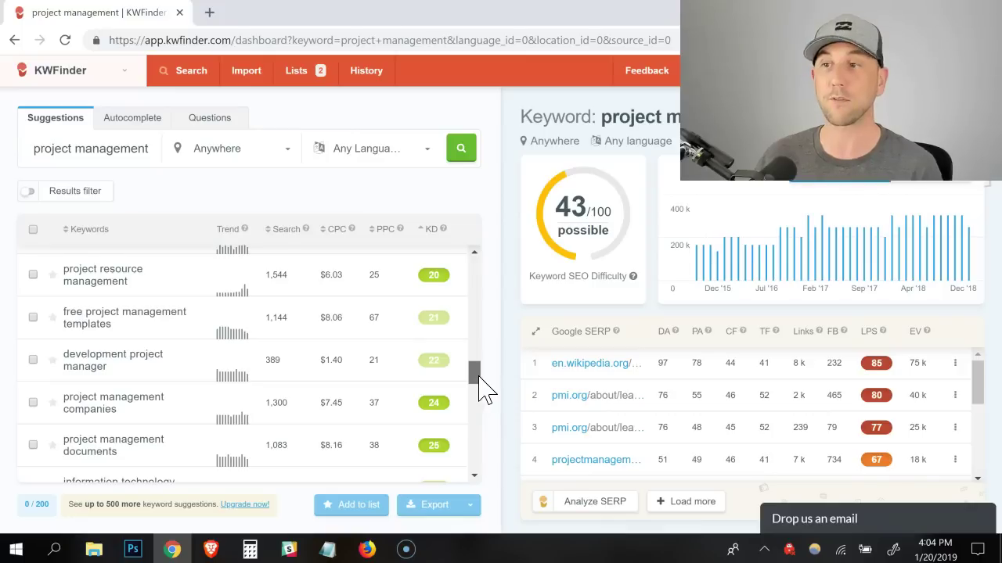
scroll(482, 389, "down", 3)
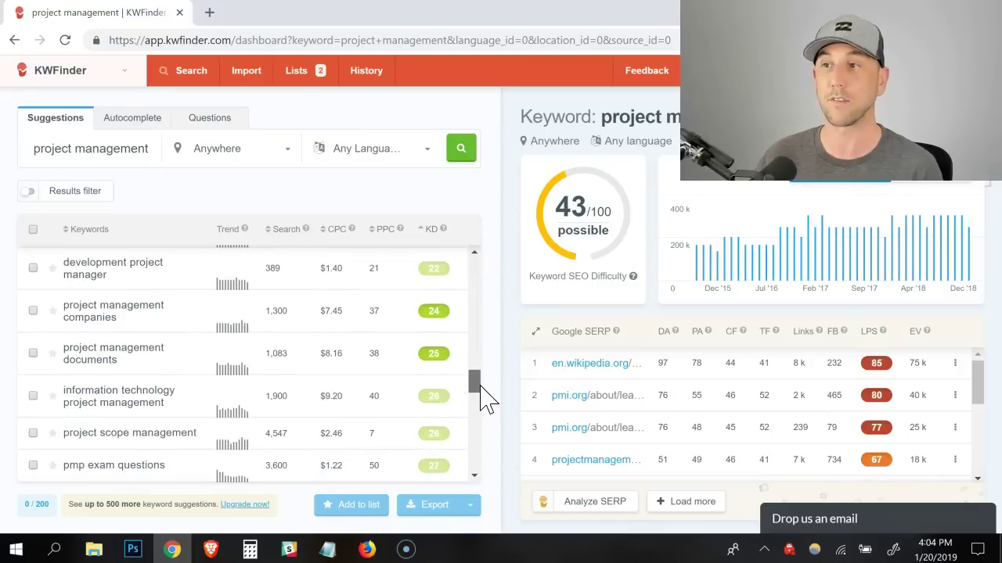
mouse_move(480, 385)
left_mouse_down()
mouse_move(483, 415)
mouse_move(483, 404)
left_mouse_up()
- Recalculate the keyword difficulty of "free project management templates" and return to the start of the suggestions list
scroll(474, 397, "up", 4)
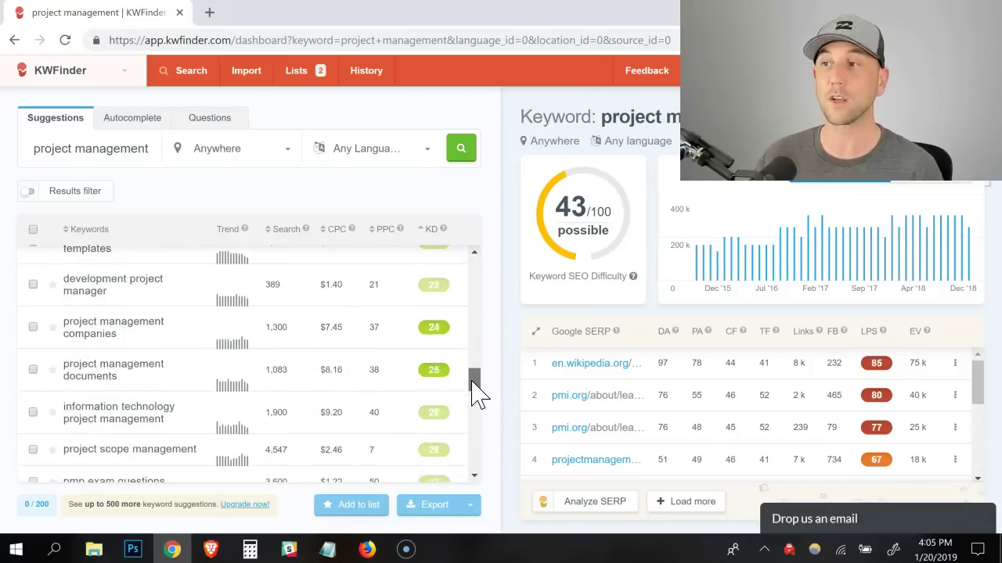
left_click(435, 340)
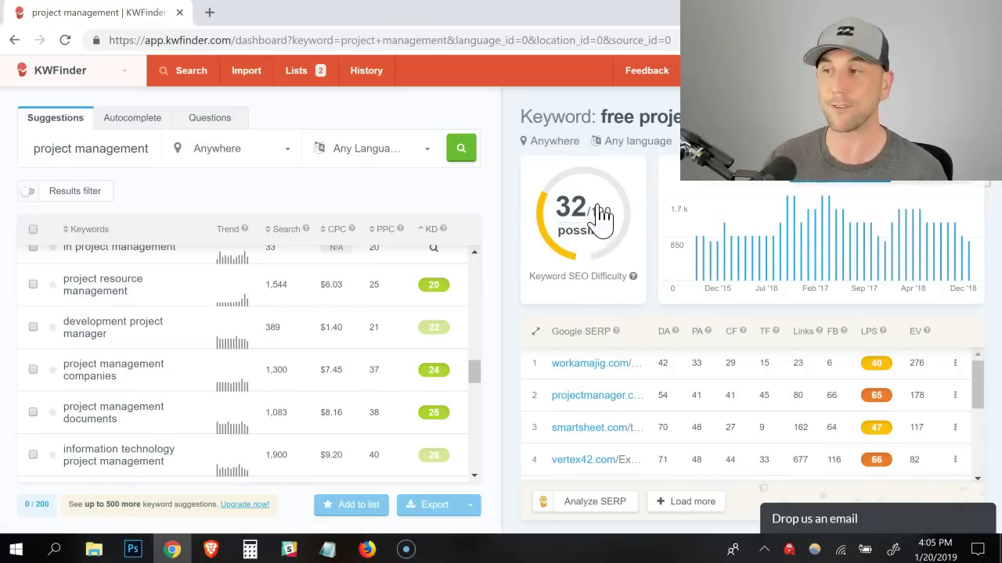
scroll(383, 354, "up", 5)
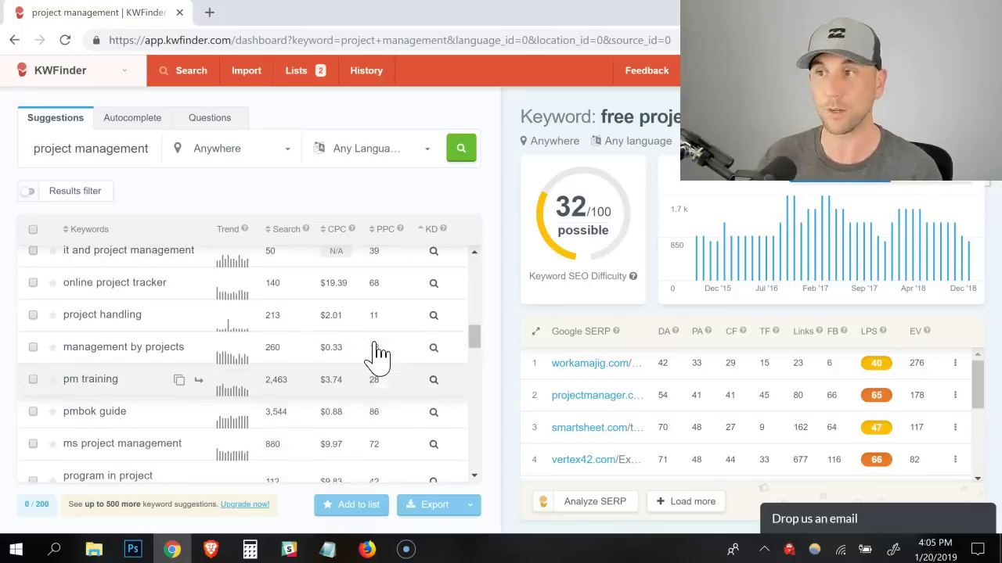
scroll(167, 416, "up", 4)
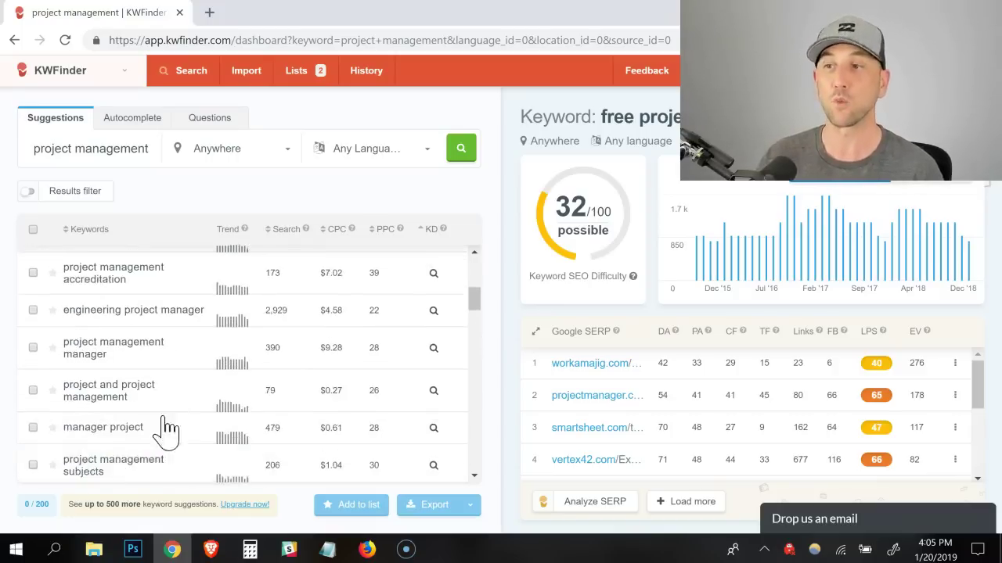
scroll(168, 428, "up", 6)
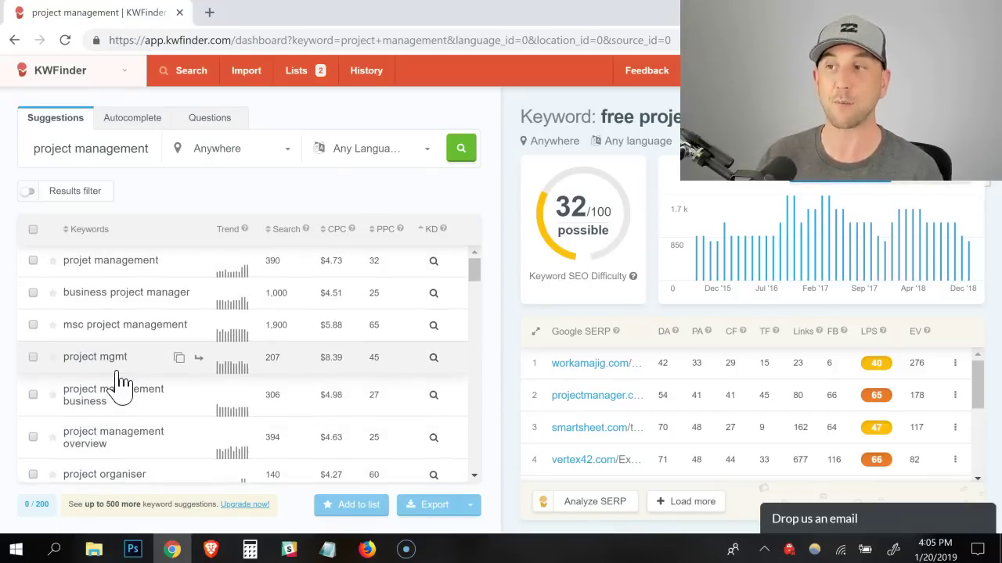